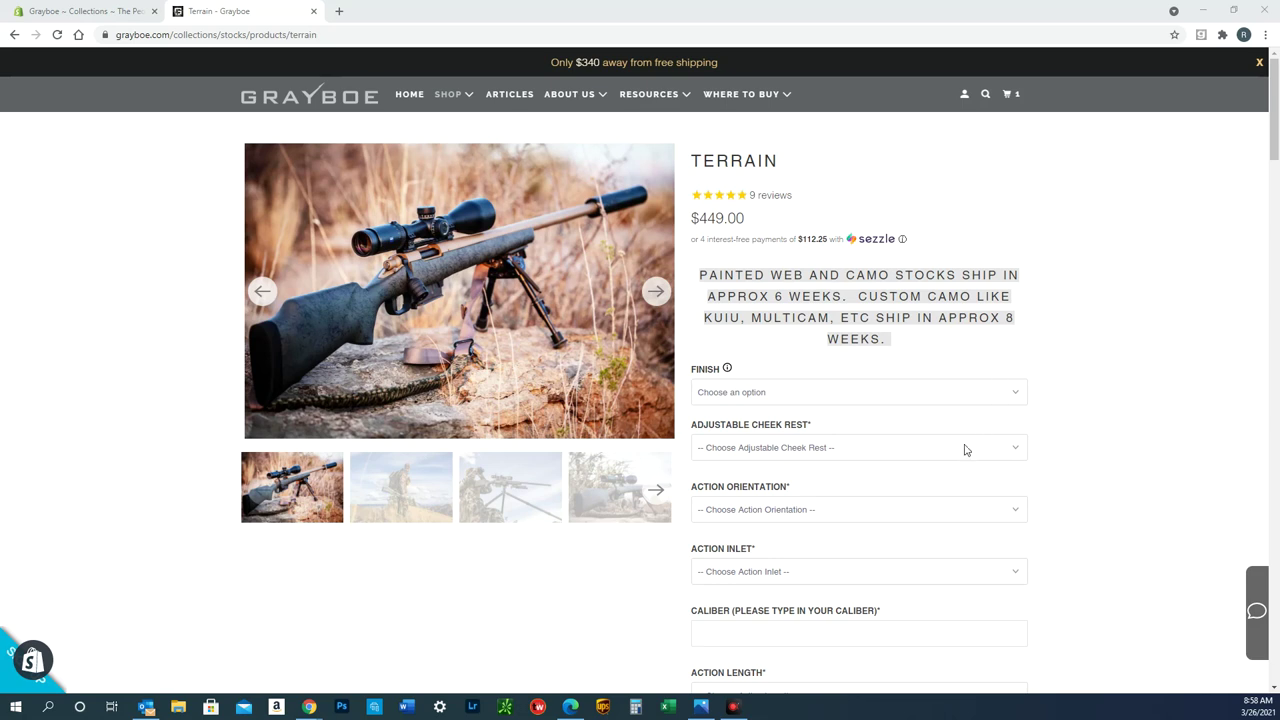
- Preview the KUIU Verde finish on the Terrain stock
scroll(1001, 454, down, 2)
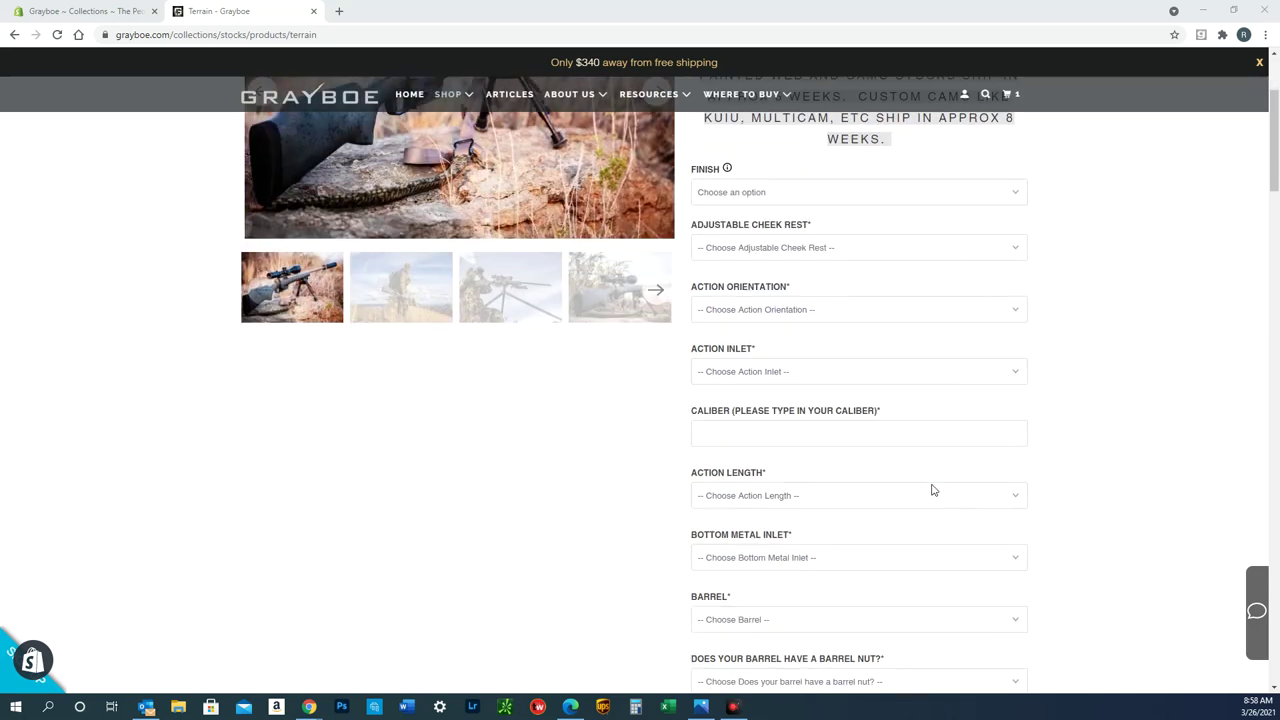
scroll(948, 483, up, 2)
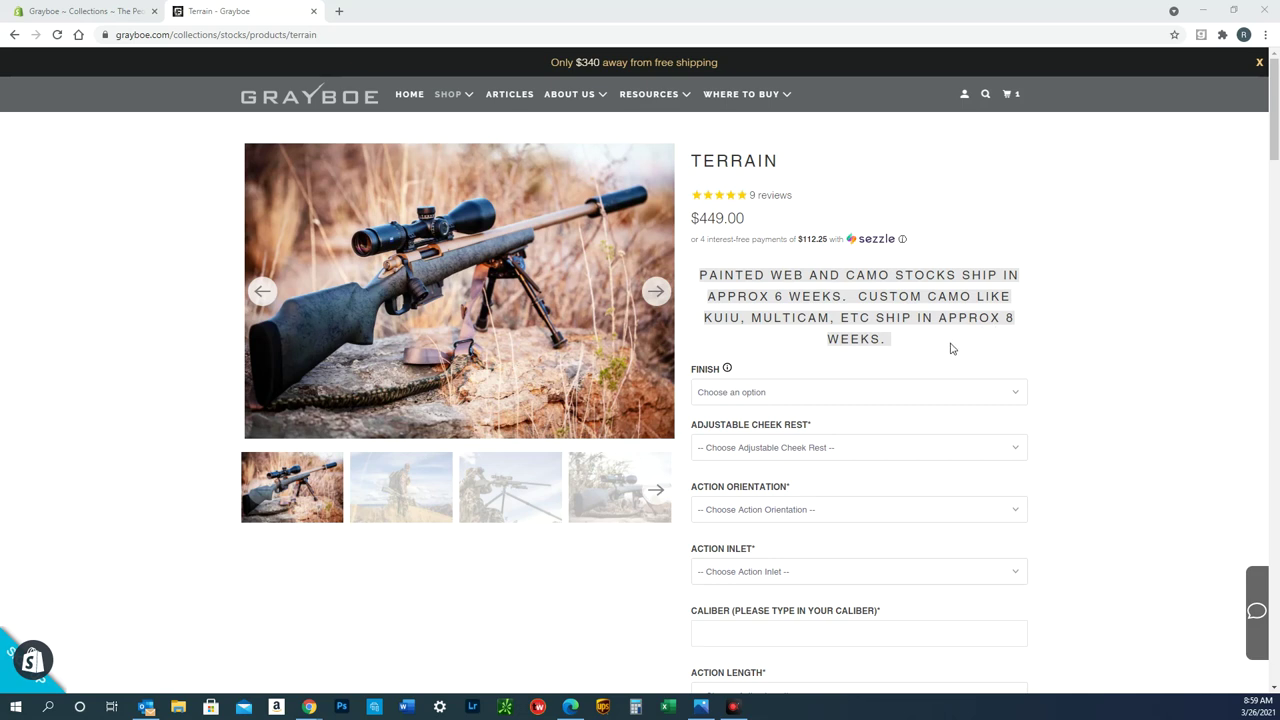
click(795, 400)
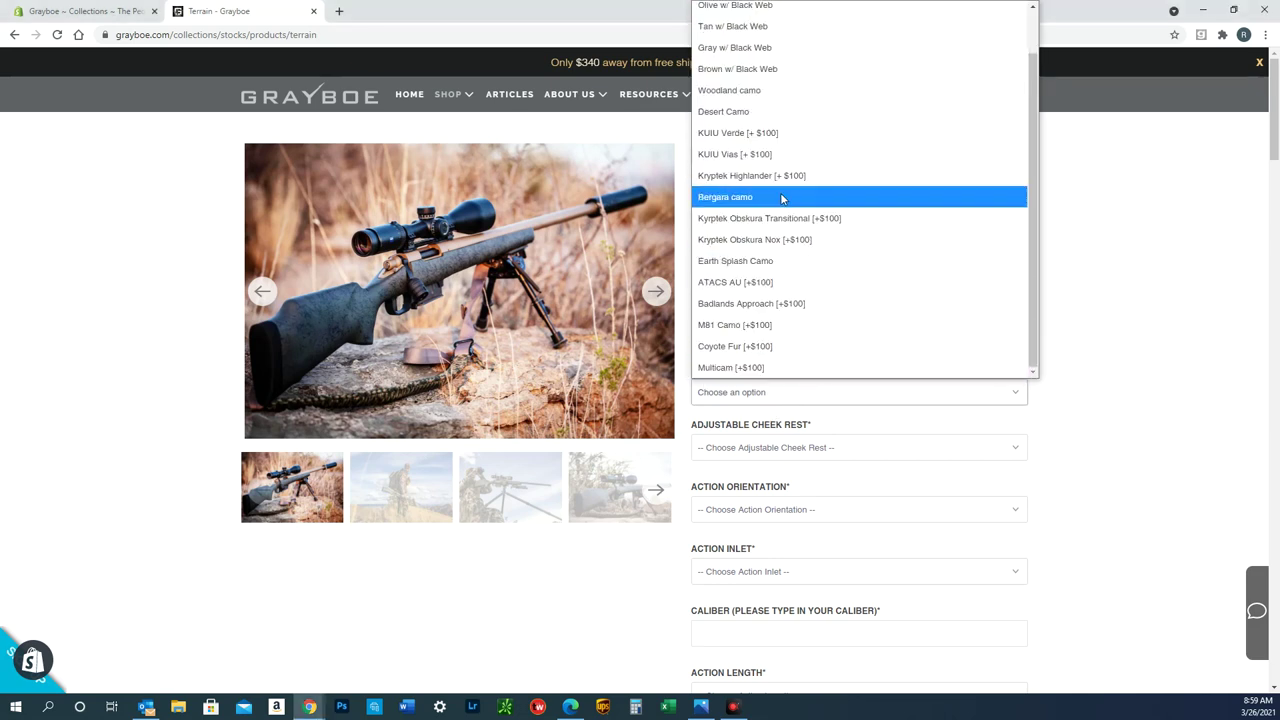
scroll(809, 191, down, 1)
scroll(809, 200, up, 1)
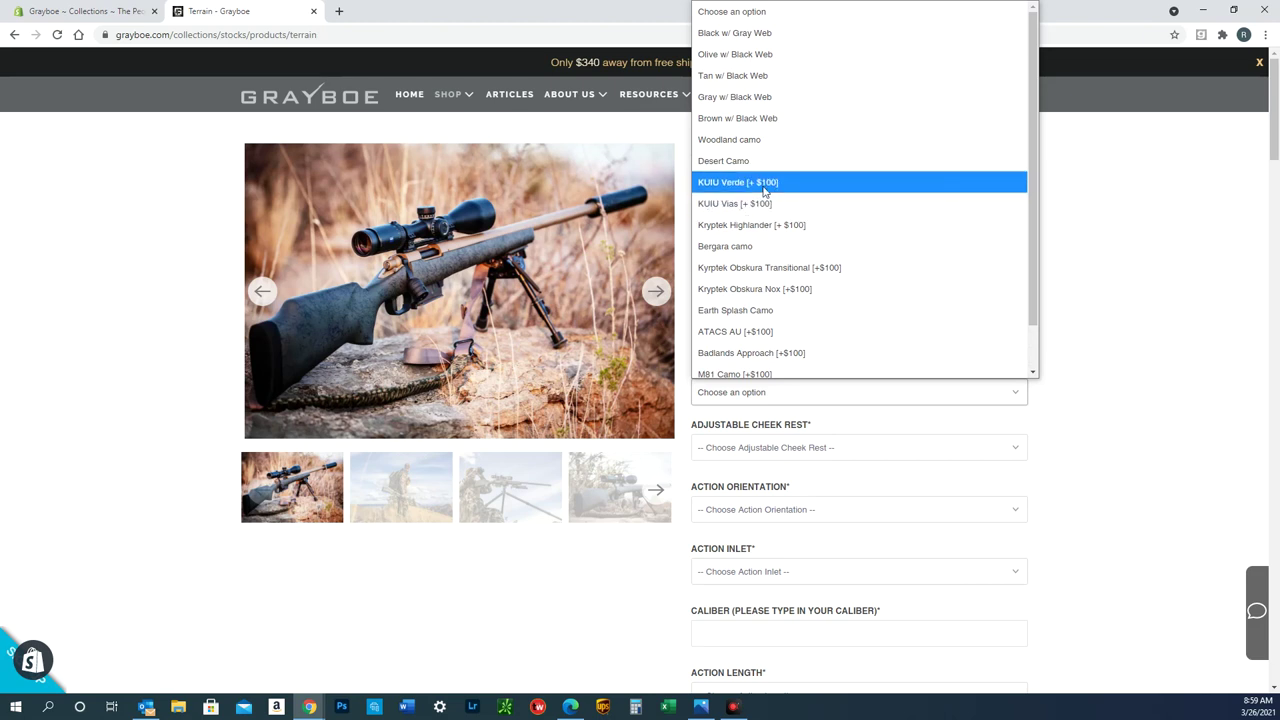
click(765, 183)
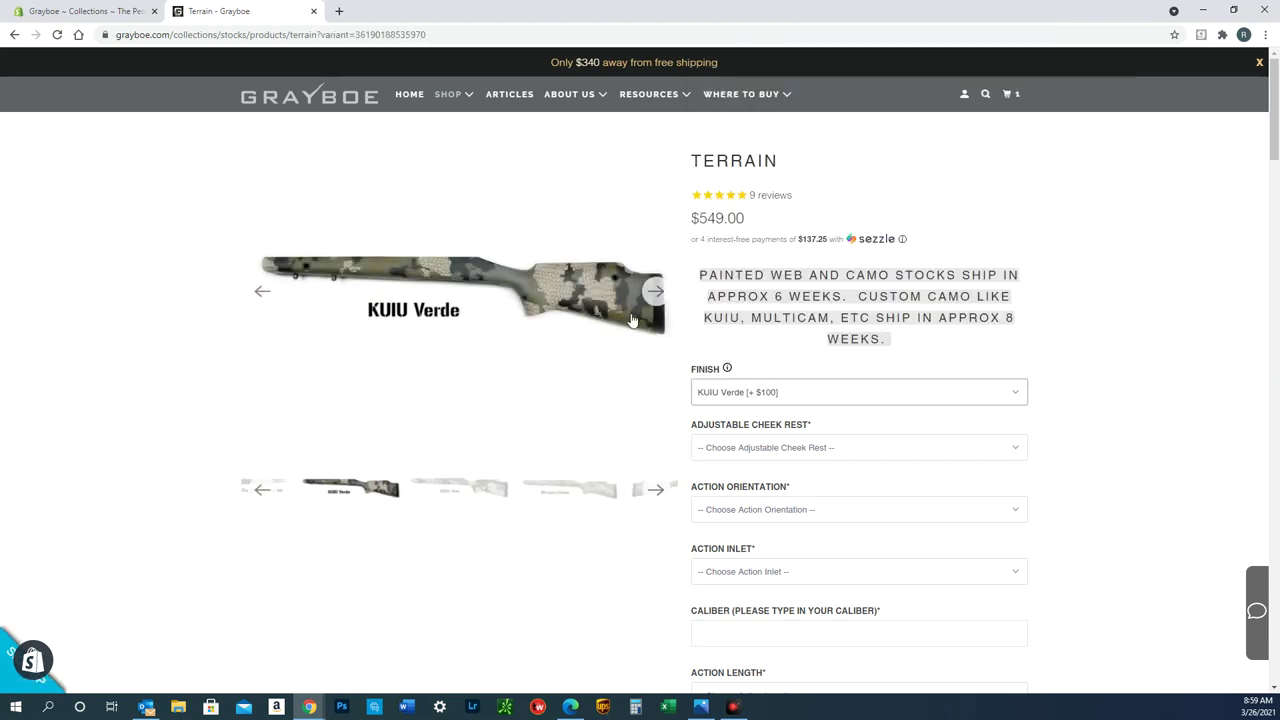
- Set the stock's finish to Woodland camo and choose No for the adjustable cheek rest
click(799, 401)
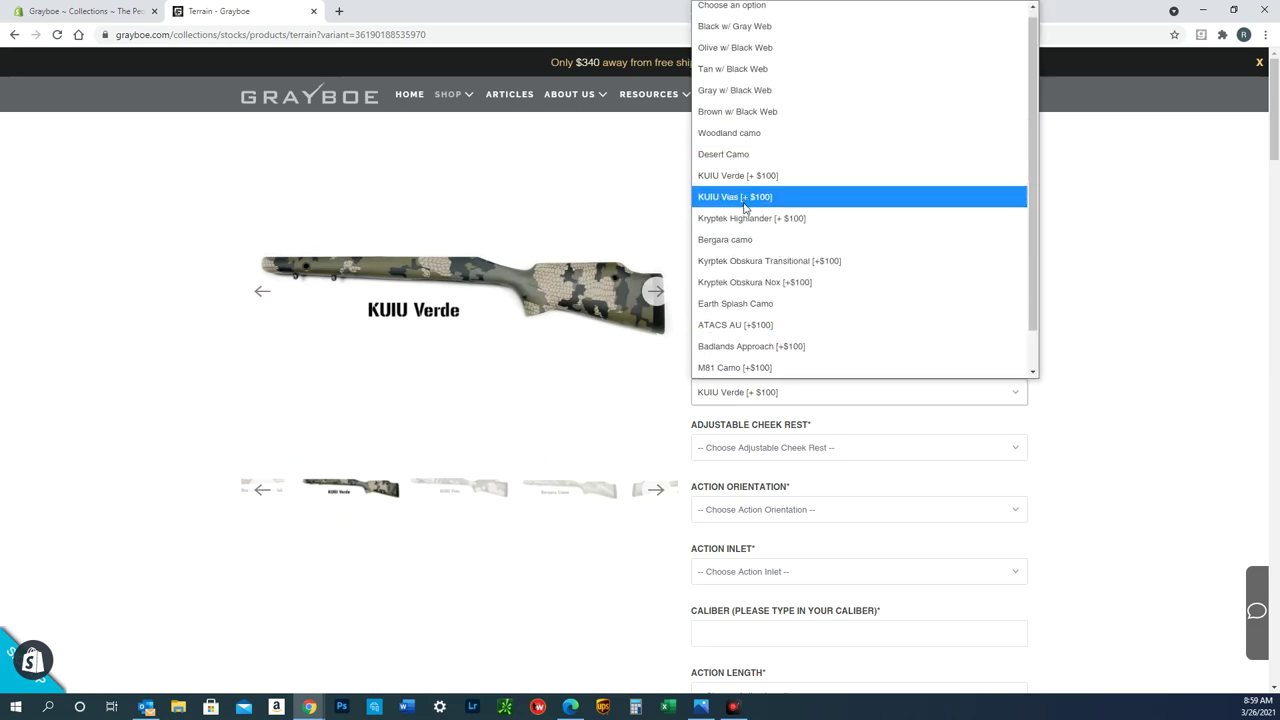
click(740, 138)
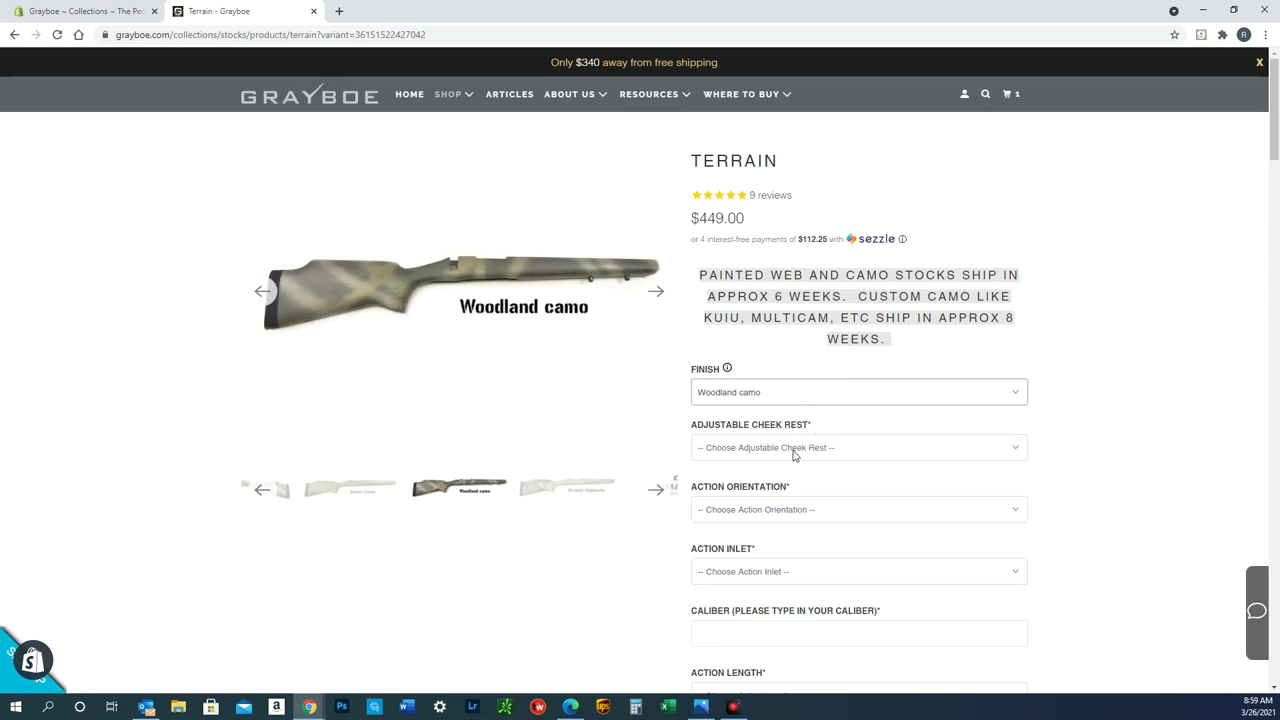
click(794, 452)
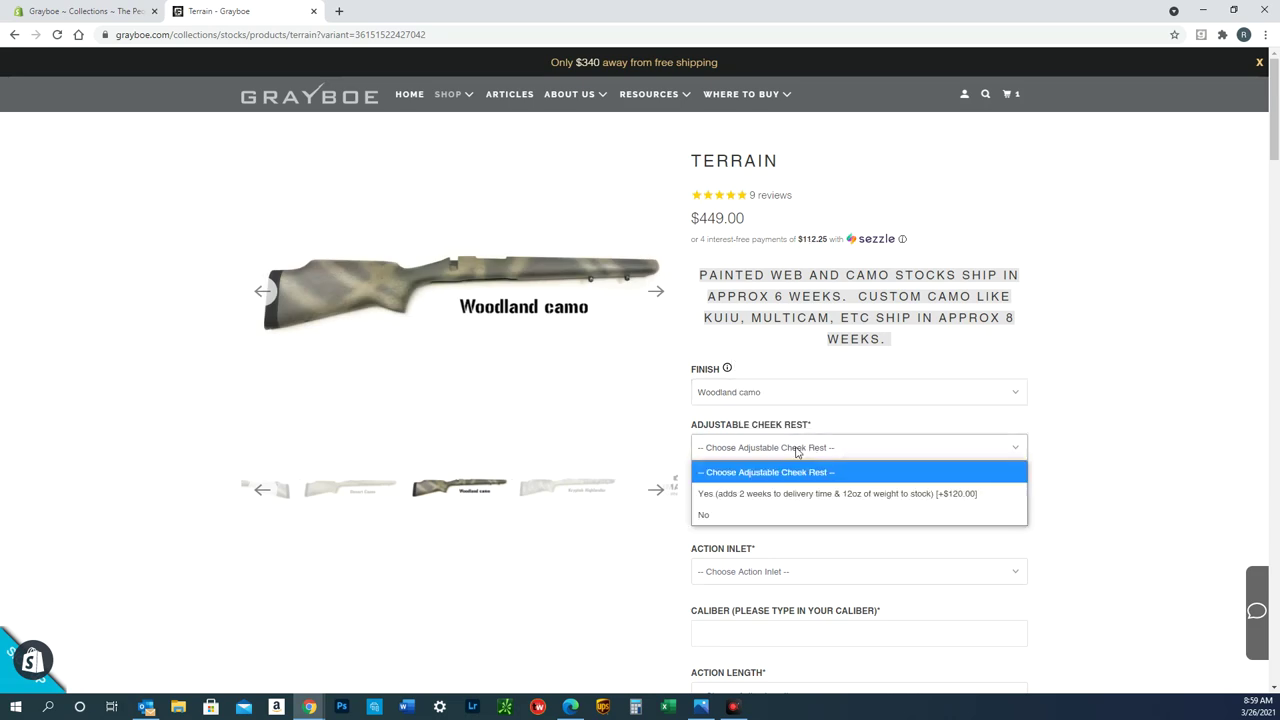
click(730, 515)
- Set the stock's action orientation to Right Hand
scroll(826, 505, down, 1)
click(771, 447)
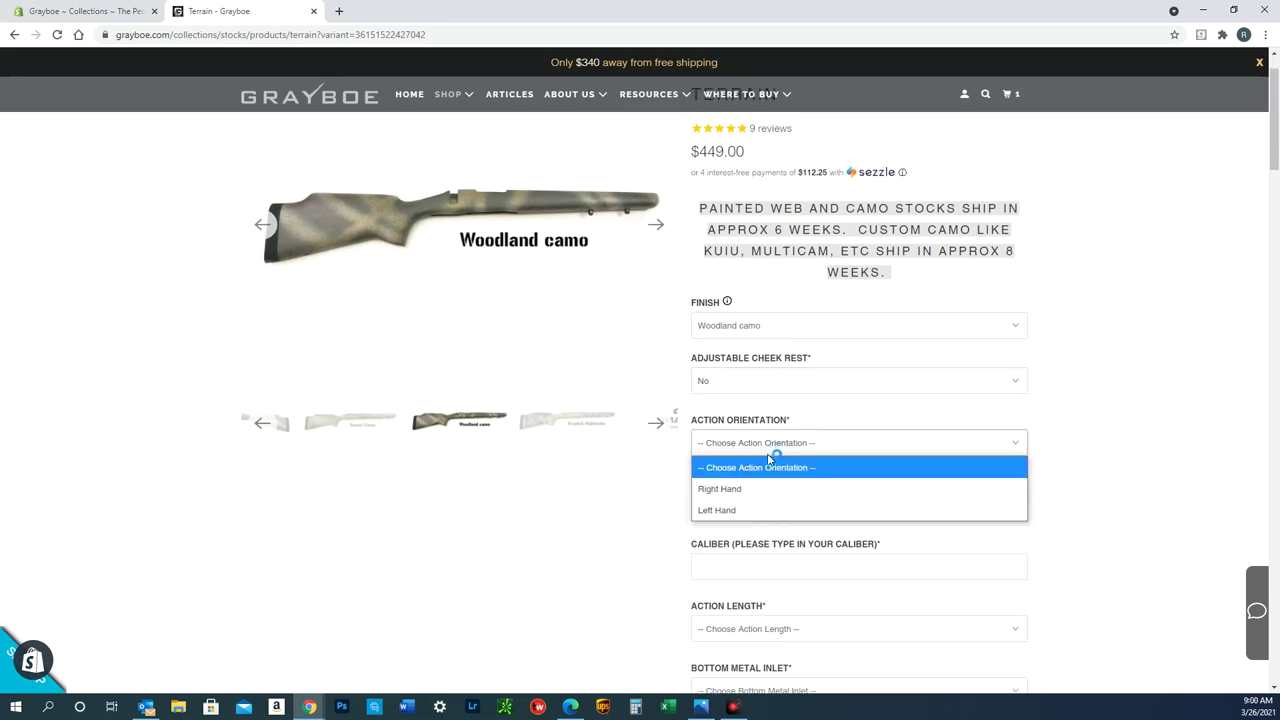
click(769, 489)
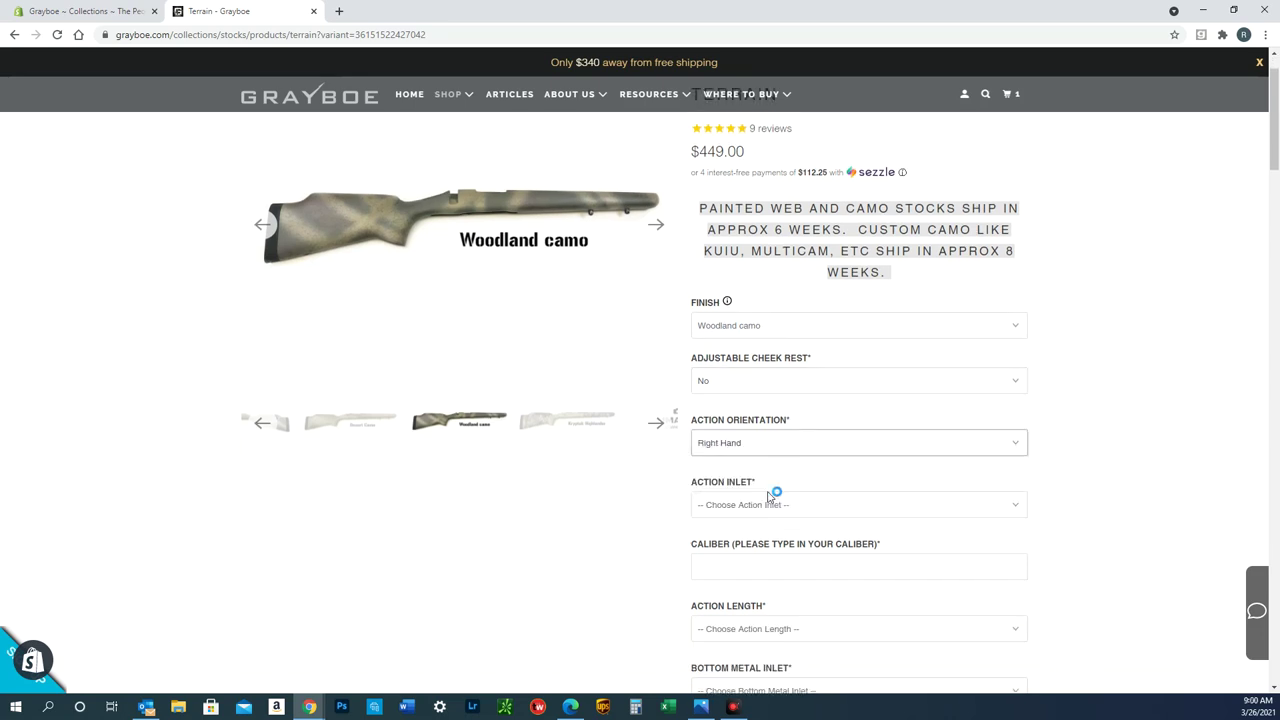
- Look through the available action inlets and choose Big Horn Origin
scroll(834, 486, down, 2)
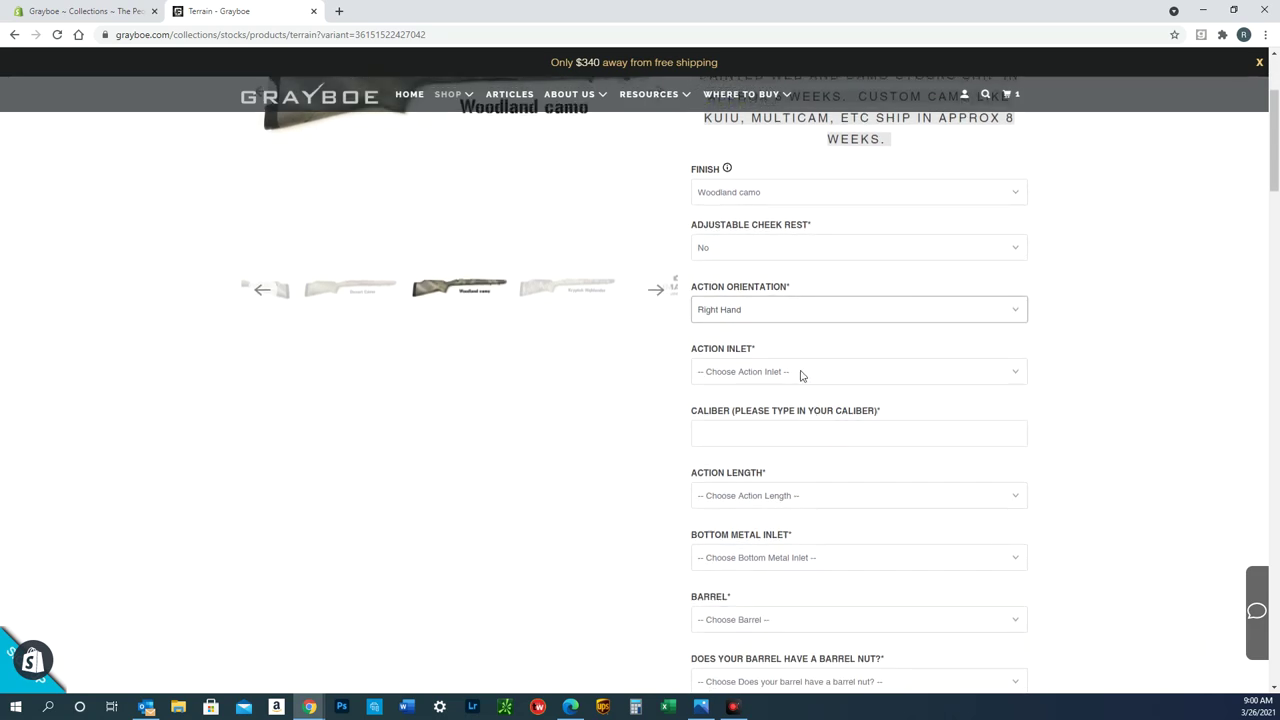
click(803, 371)
scroll(848, 295, down, 4)
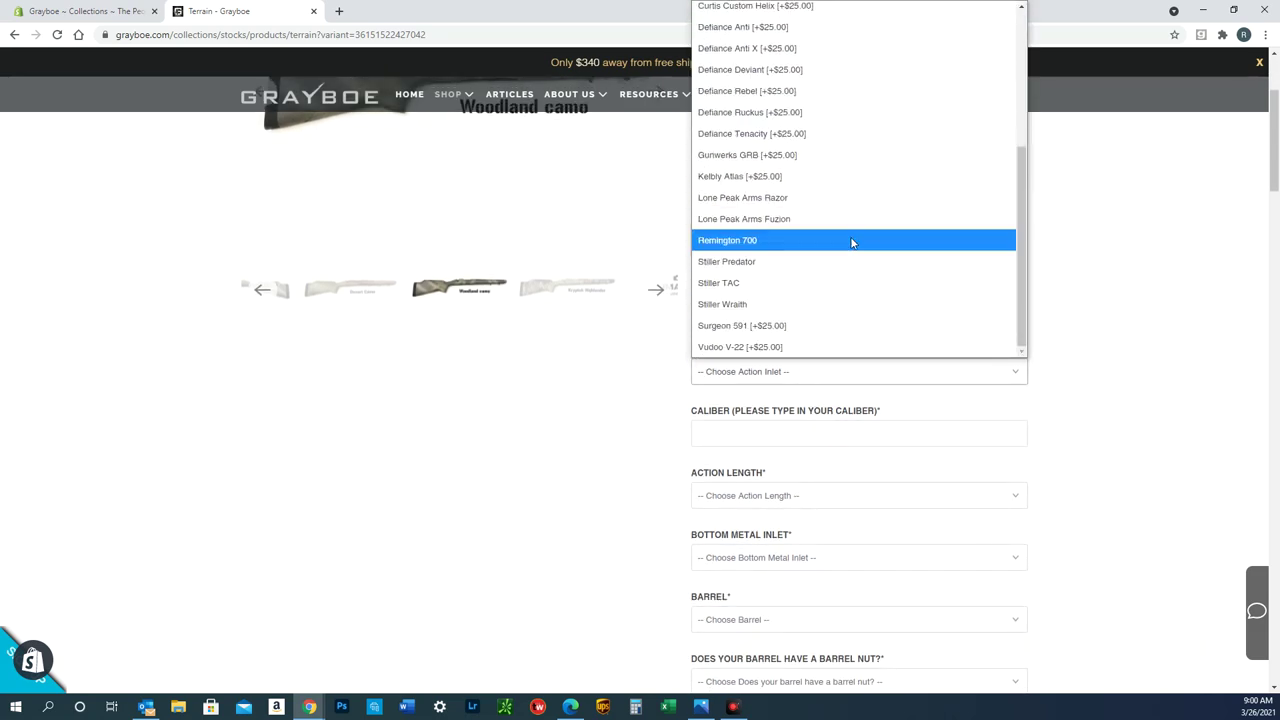
scroll(850, 238, up, 5)
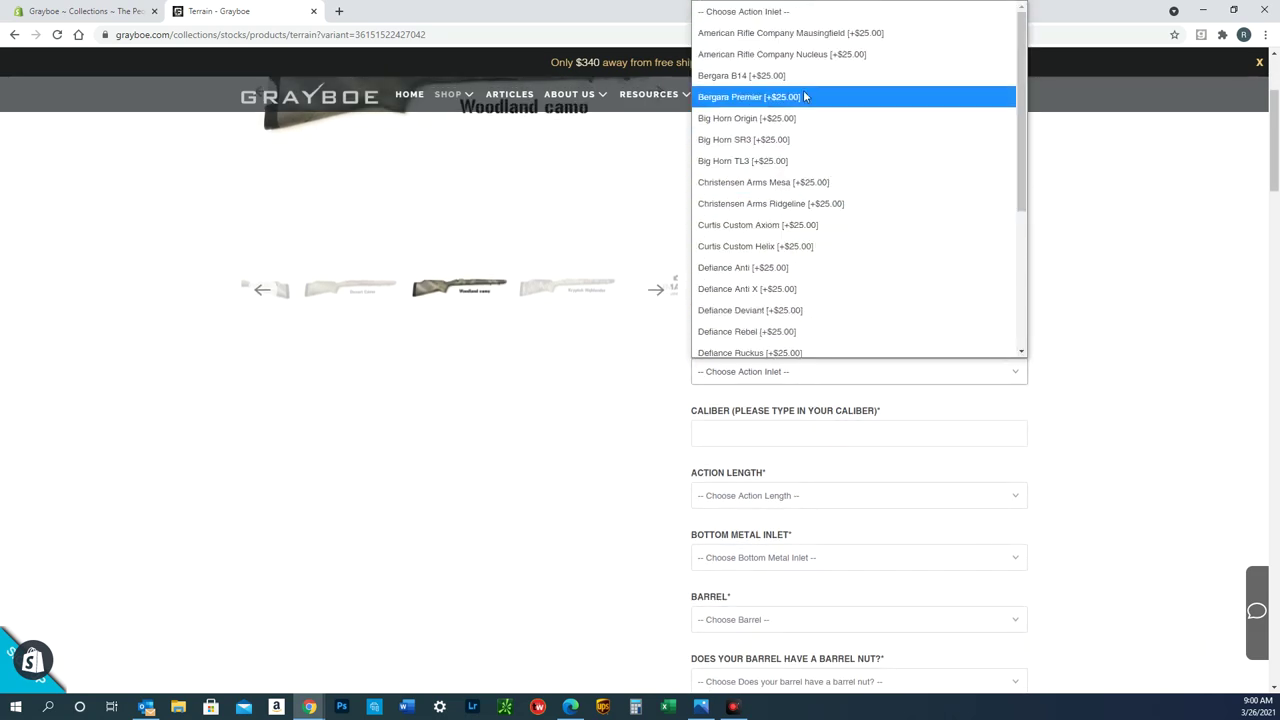
scroll(808, 171, down, 5)
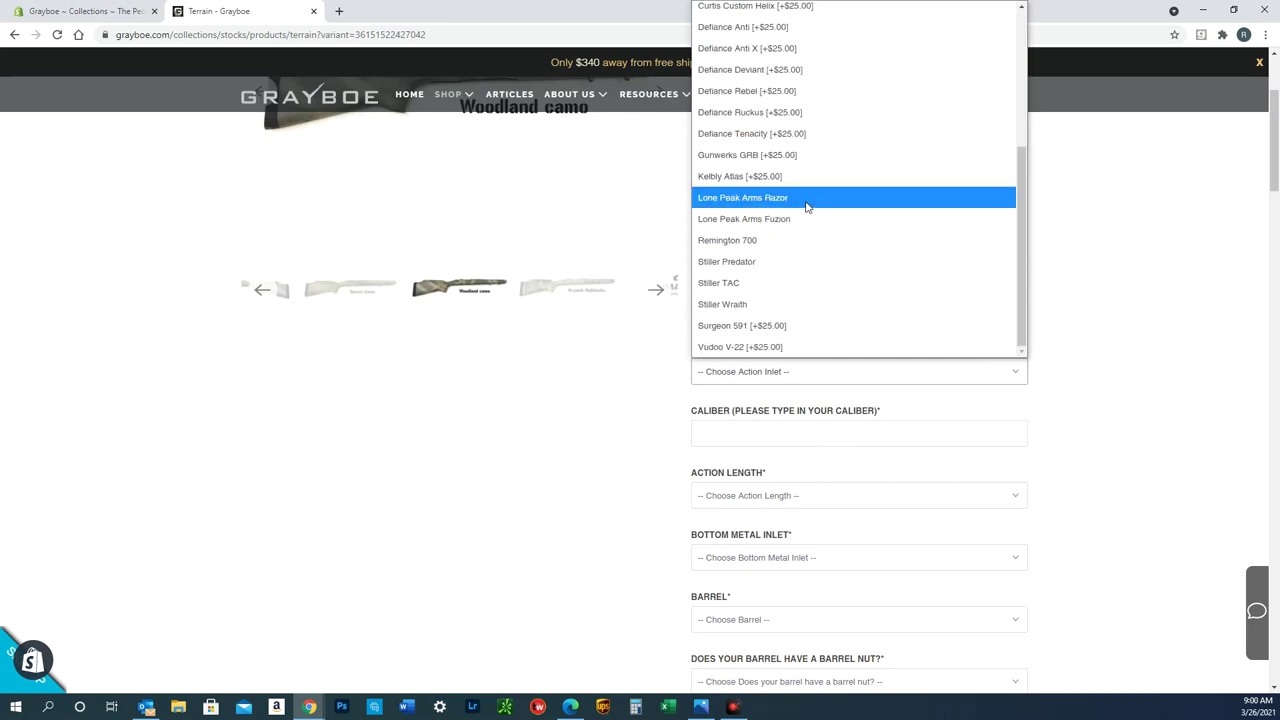
scroll(808, 247, up, 5)
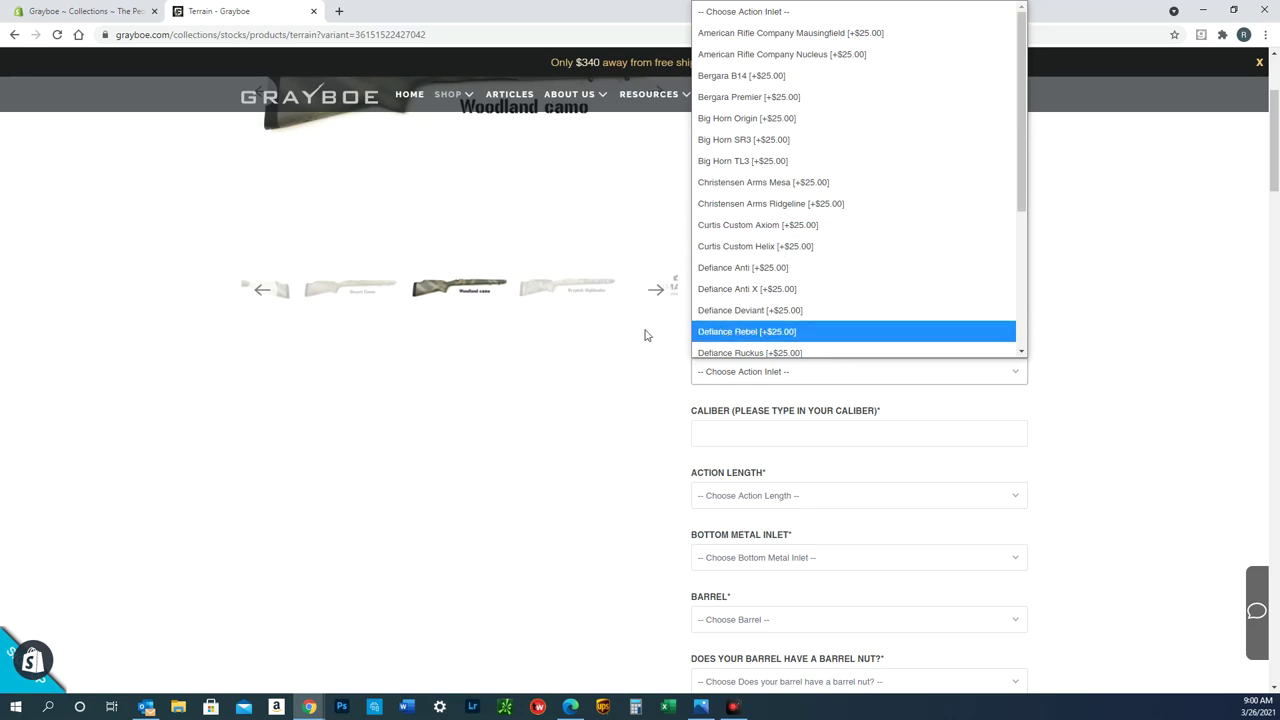
scroll(632, 334, up, 2)
click(768, 573)
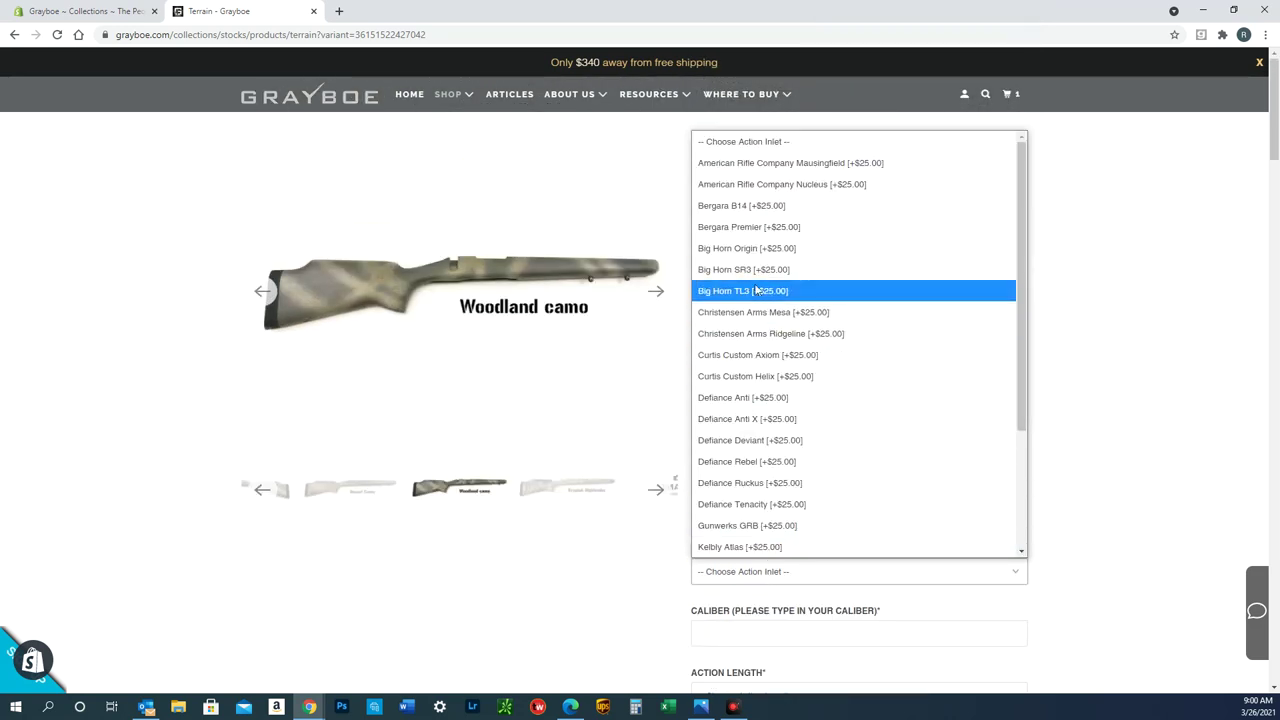
click(750, 252)
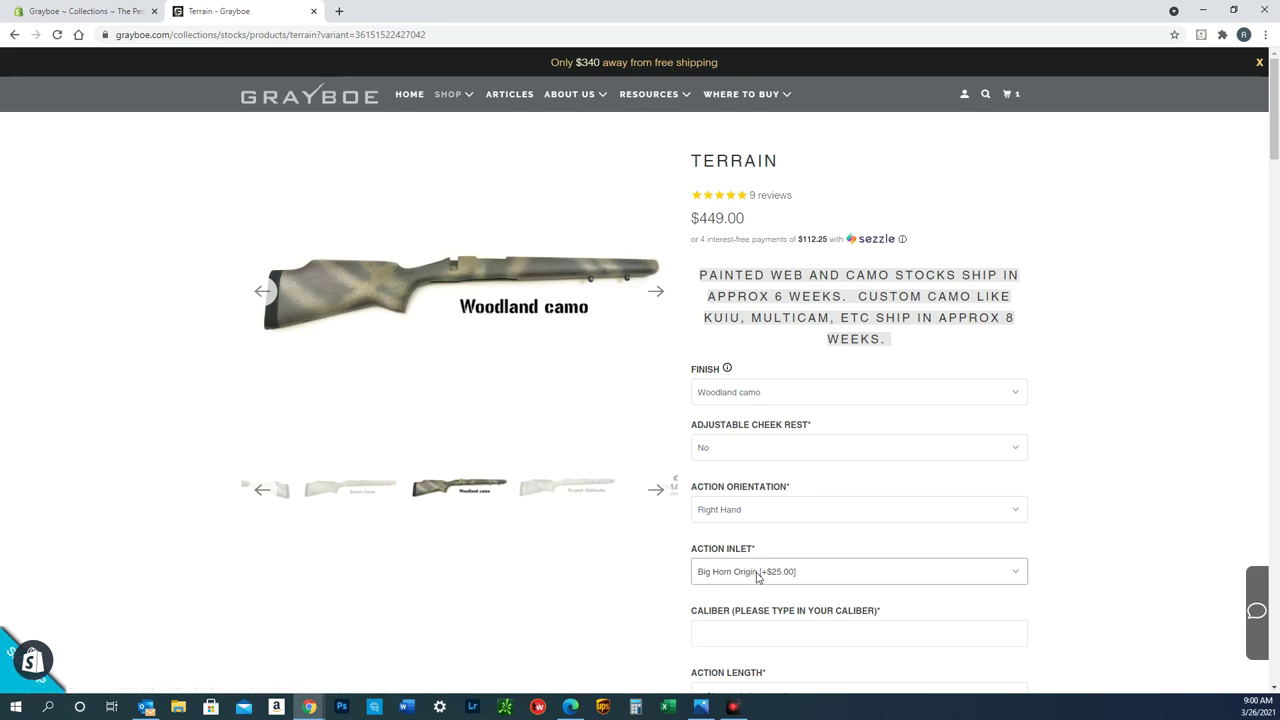
- Set the stock's action inlet to Remington 700
scroll(845, 545, down, 3)
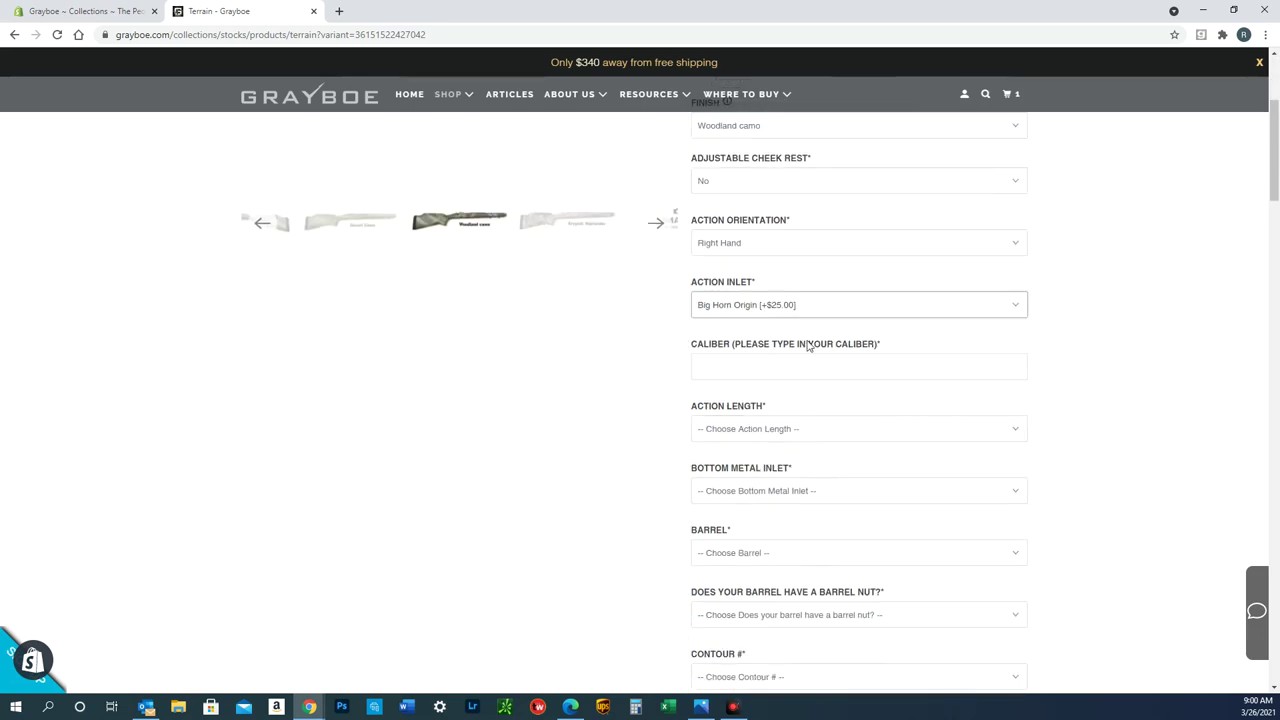
scroll(810, 335, up, 2)
click(812, 506)
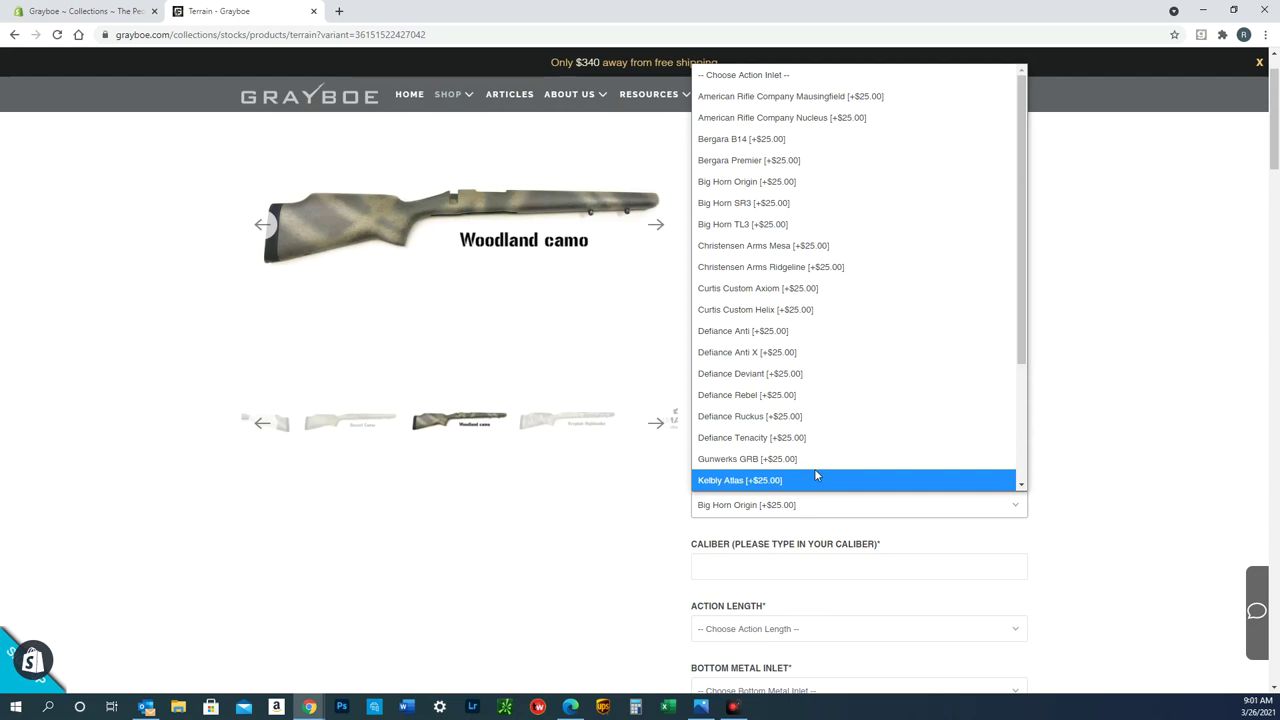
scroll(786, 395, down, 3)
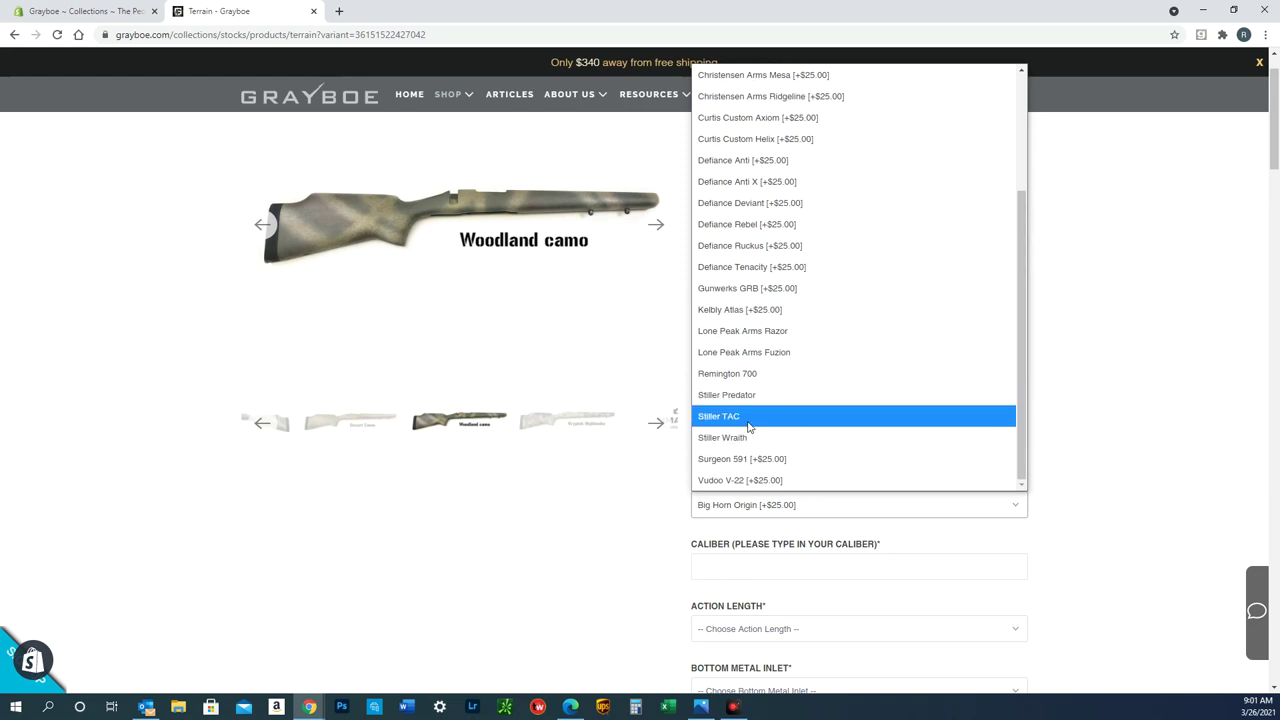
click(728, 373)
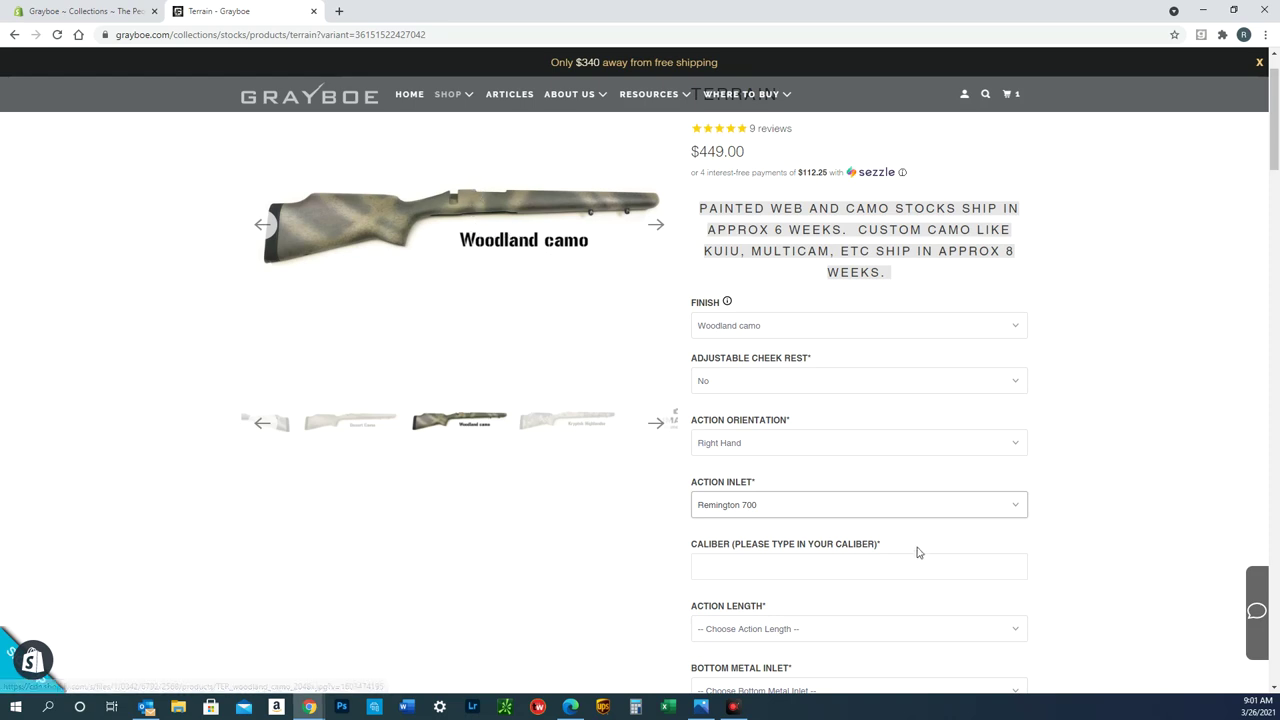
- Enter .308 win as the caliber and set the action length to Short Action
scroll(817, 497, down, 1)
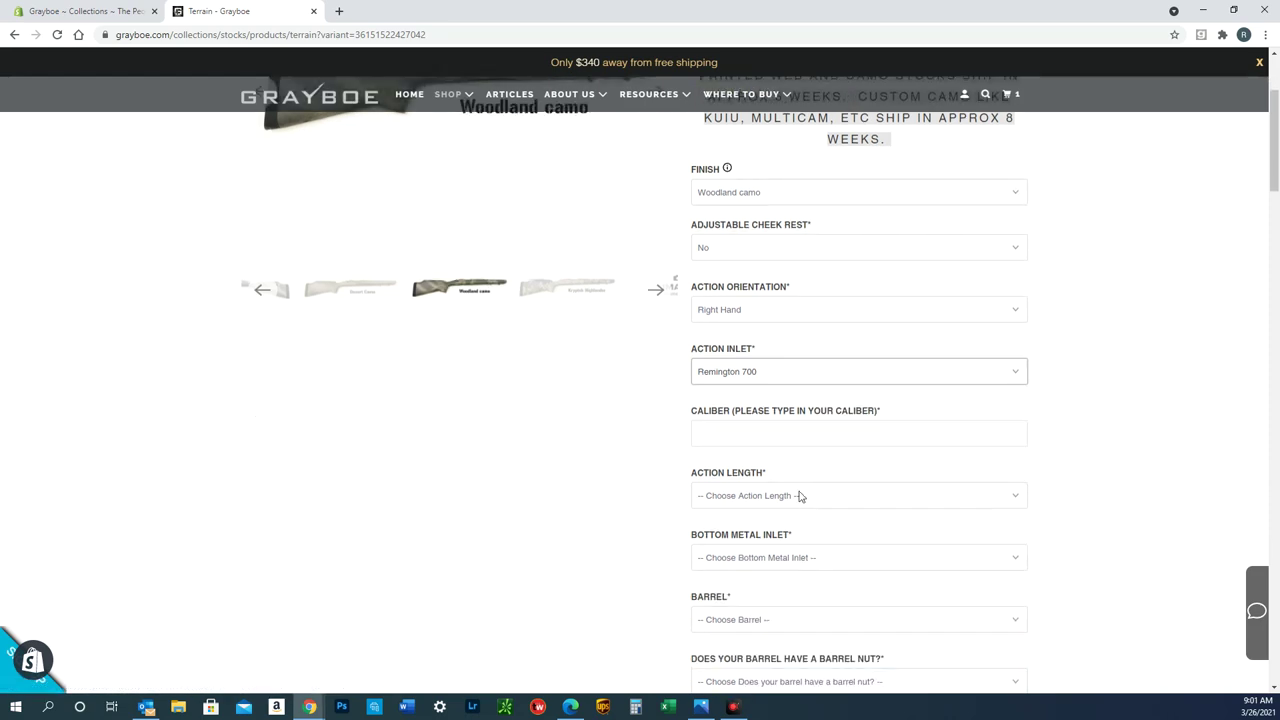
click(755, 431)
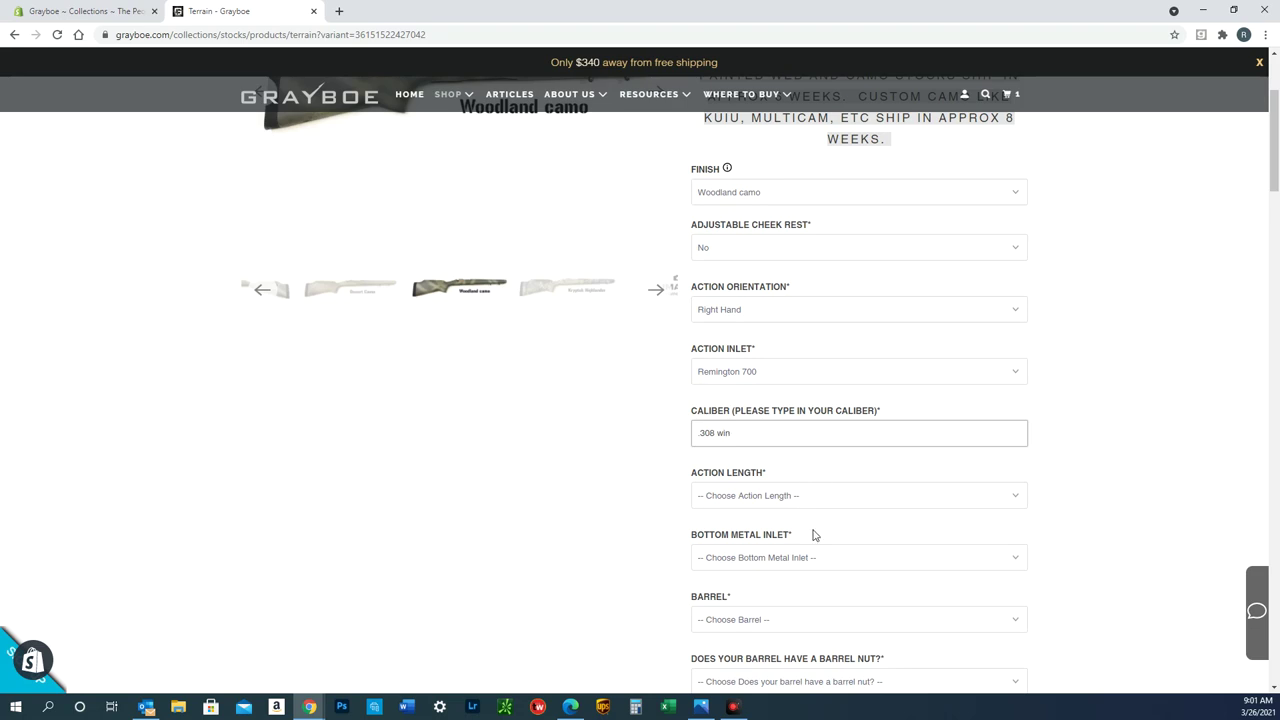
click(786, 502)
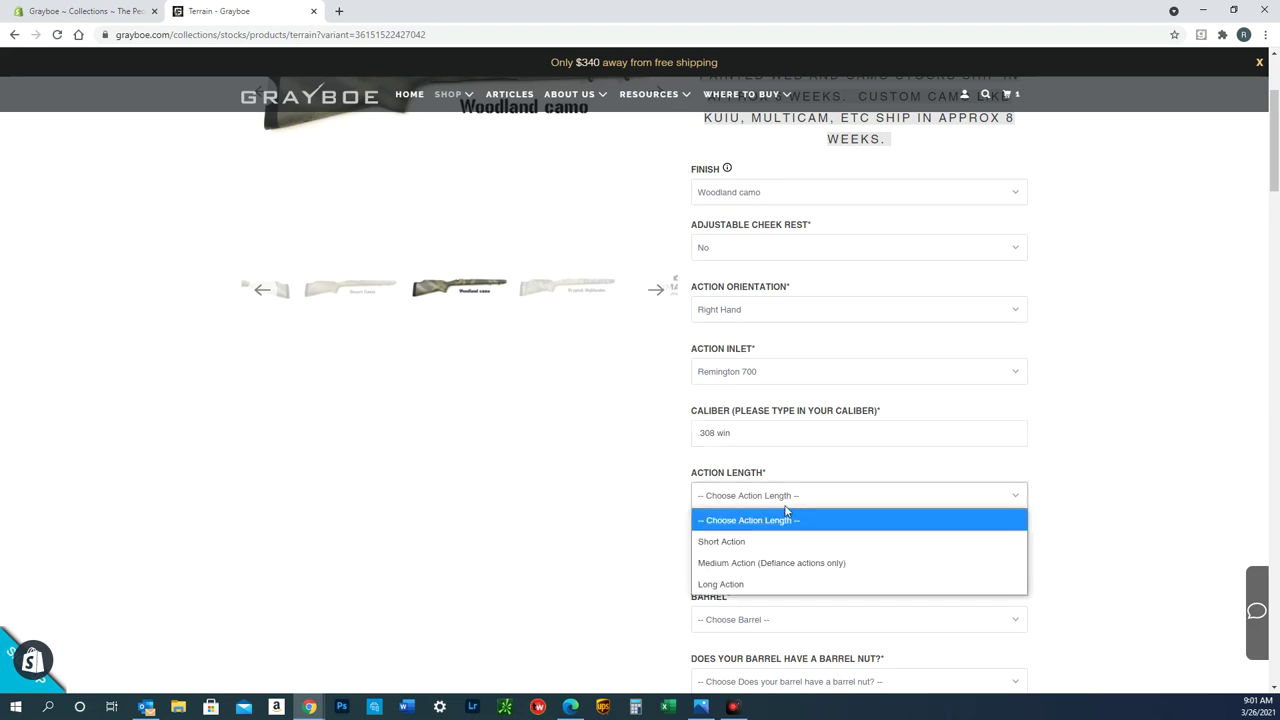
click(750, 542)
- Set the bottom metal inlet to Grayboe DBM and add the Grayboe DBM to the order
scroll(821, 525, down, 2)
click(762, 360)
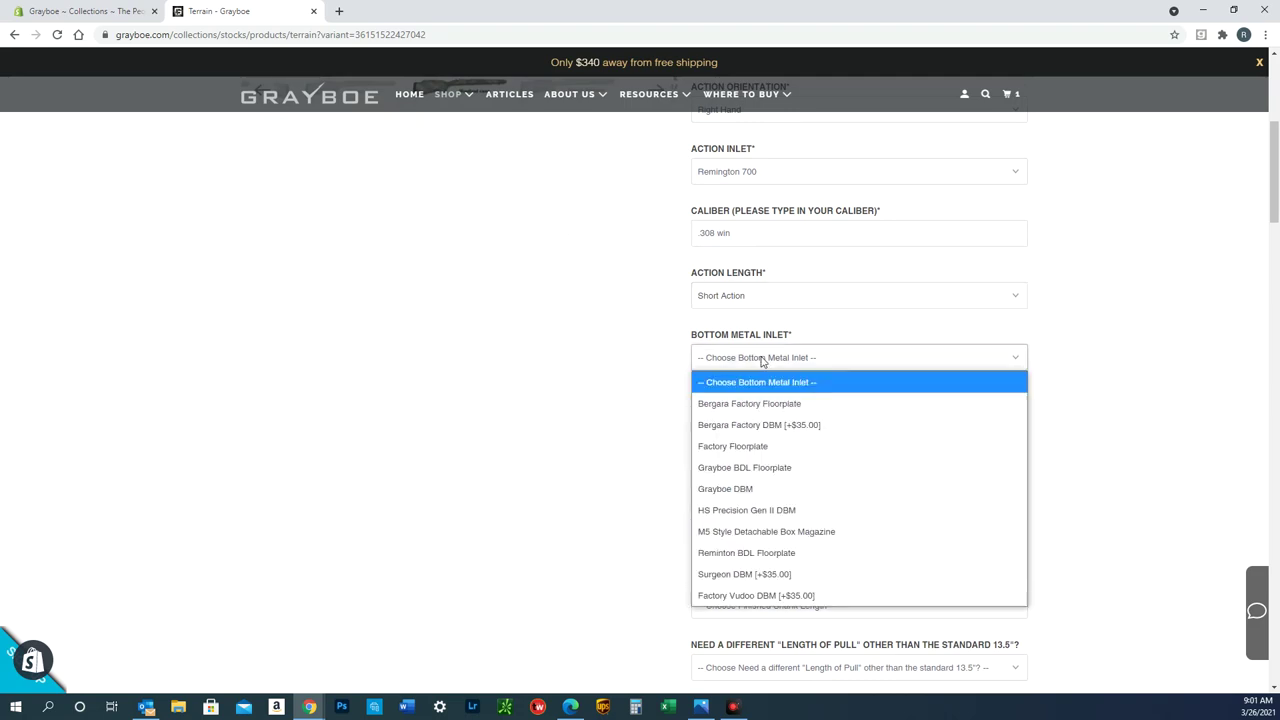
click(746, 490)
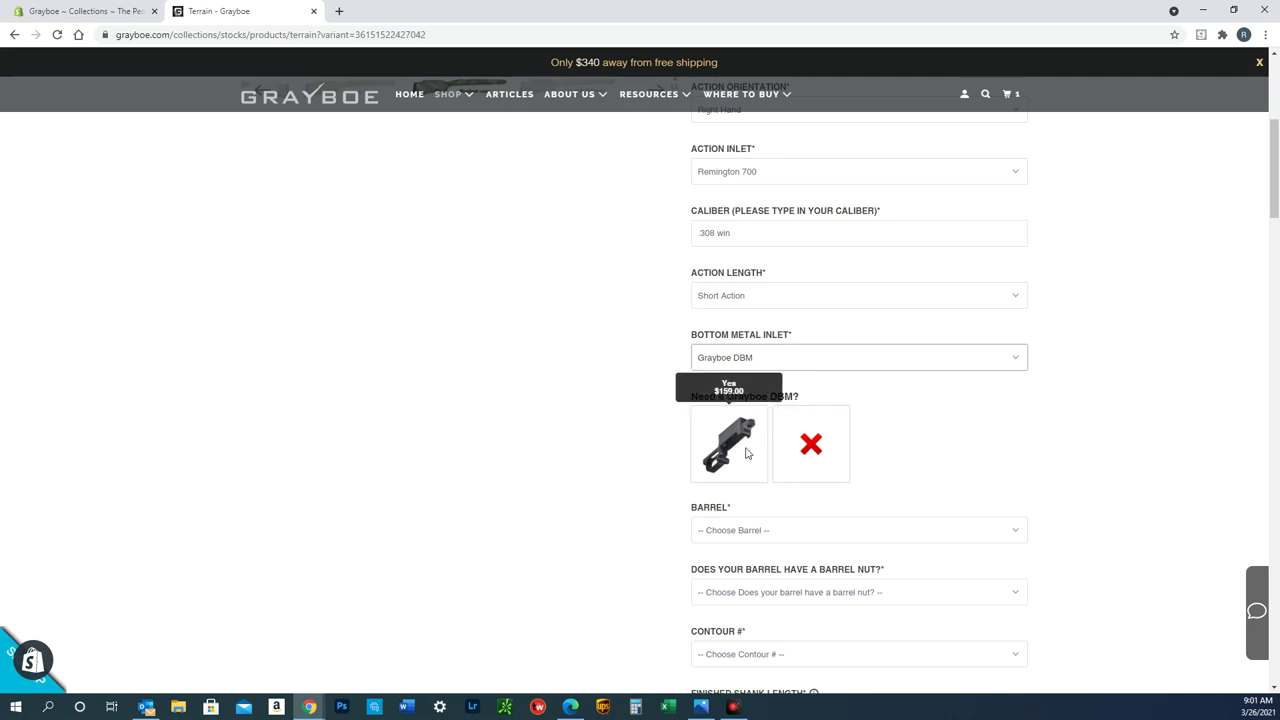
click(747, 453)
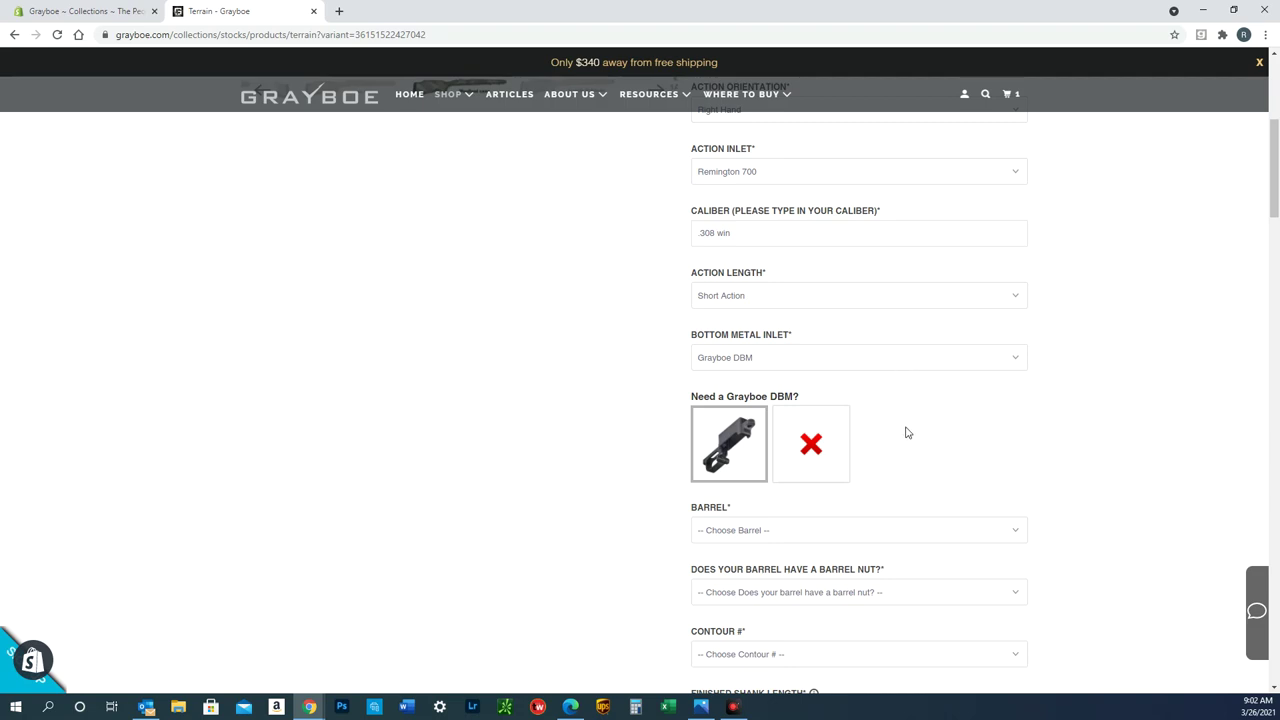
scroll(828, 472, down, 1)
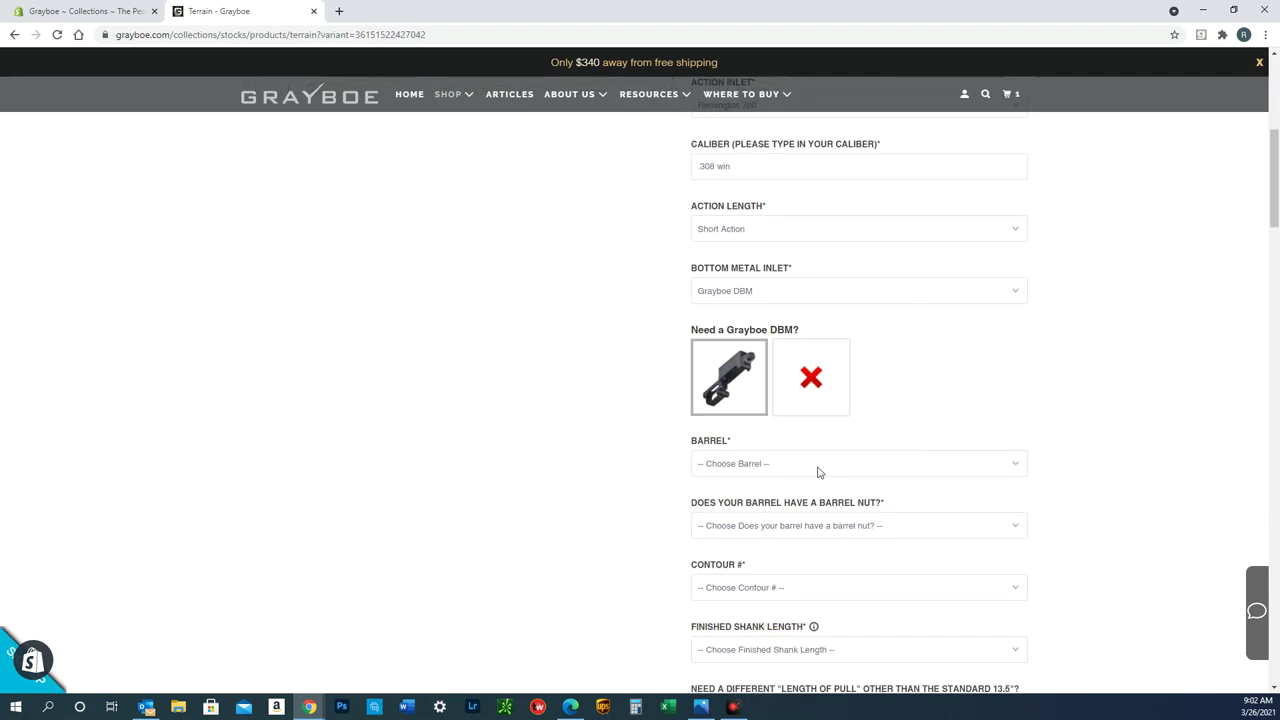
click(828, 470)
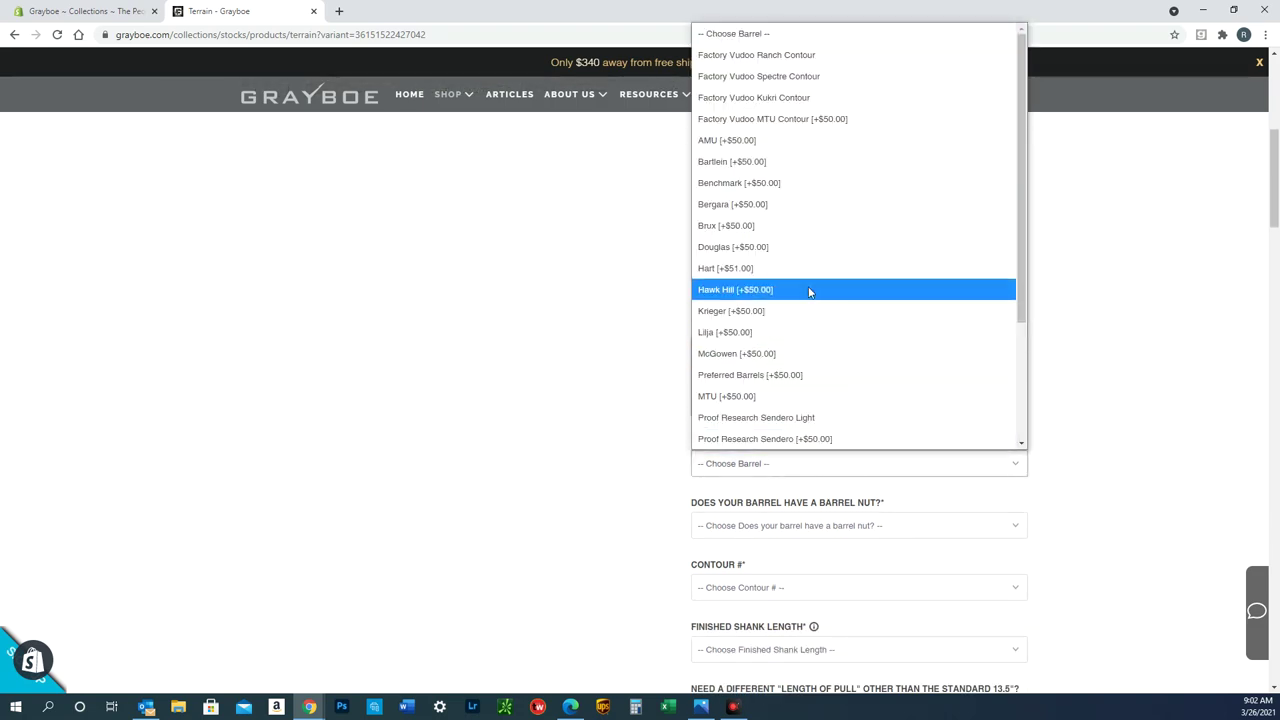
scroll(798, 304, down, 1)
scroll(798, 304, down, 1)
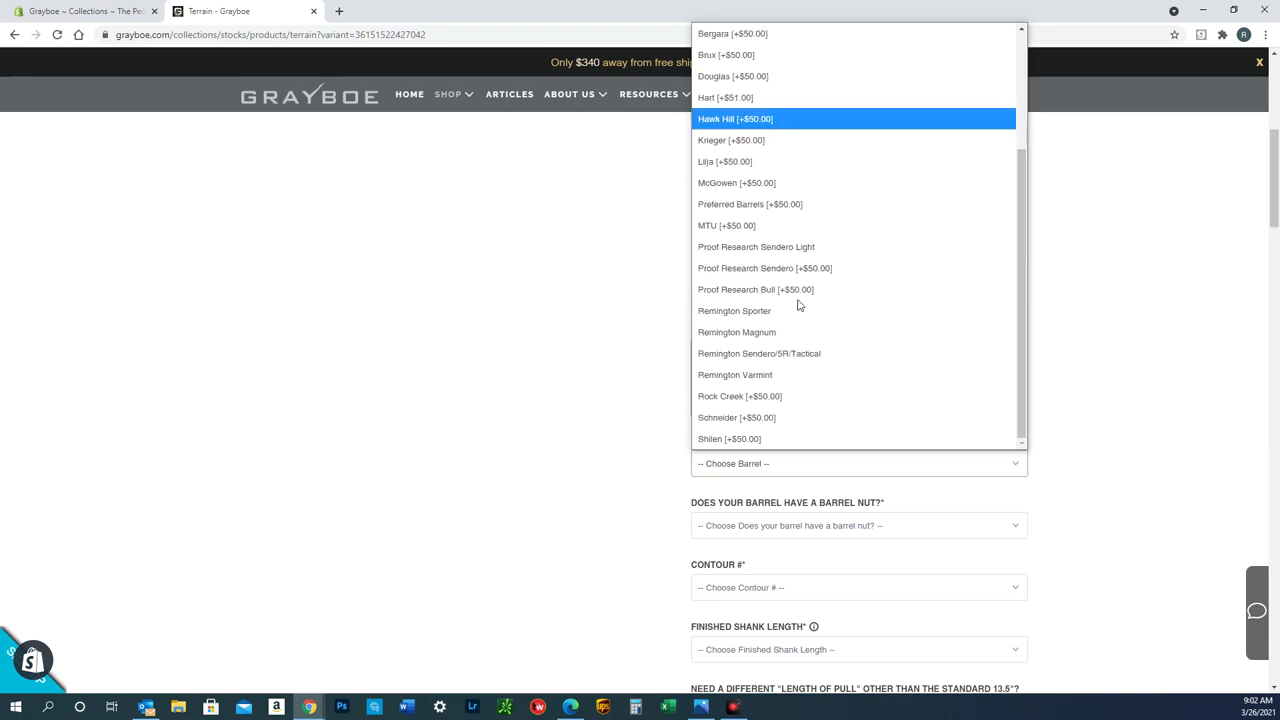
click(605, 331)
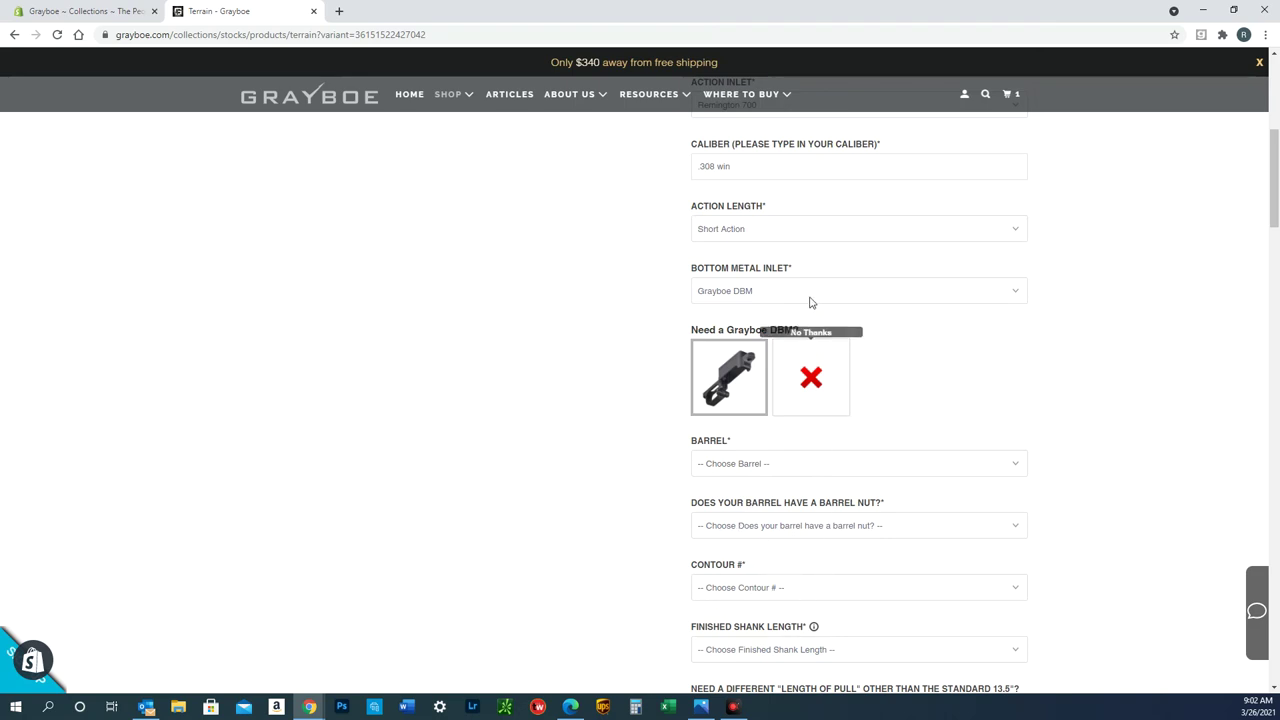
- Set the barrel to Remington Sendero/5R/Tactical
click(787, 469)
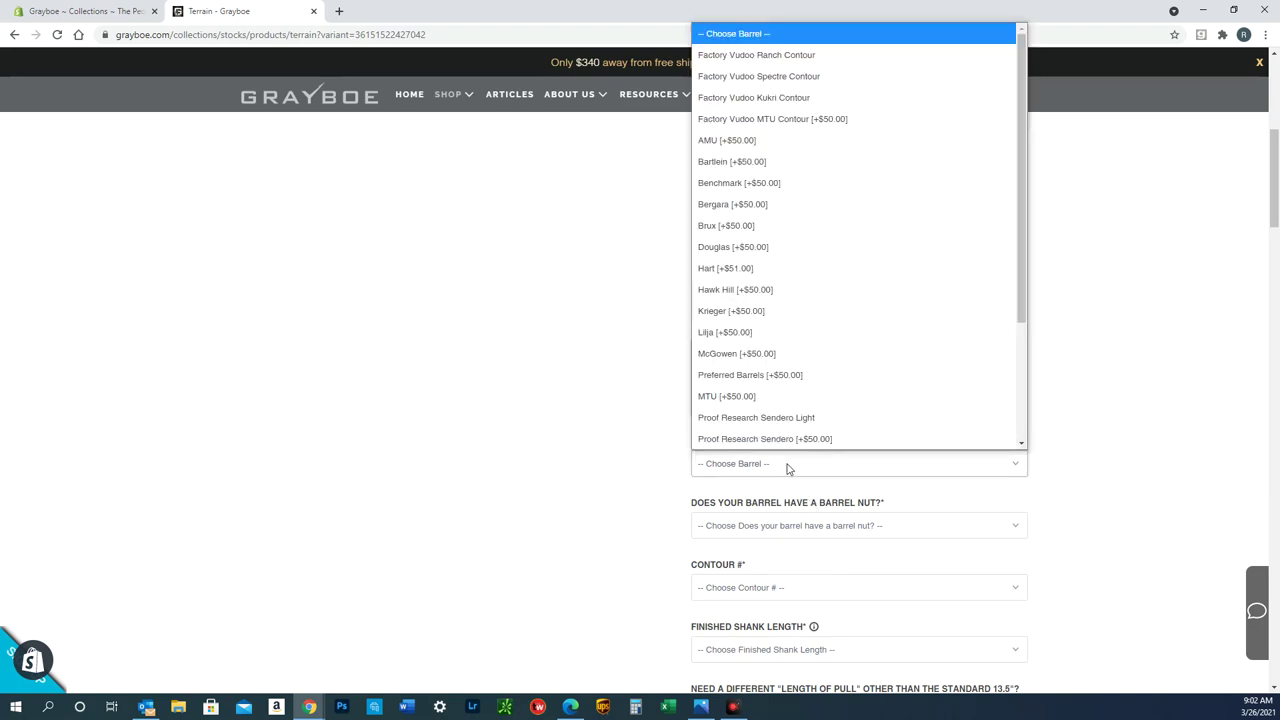
scroll(798, 343, down, 3)
scroll(799, 346, down, 1)
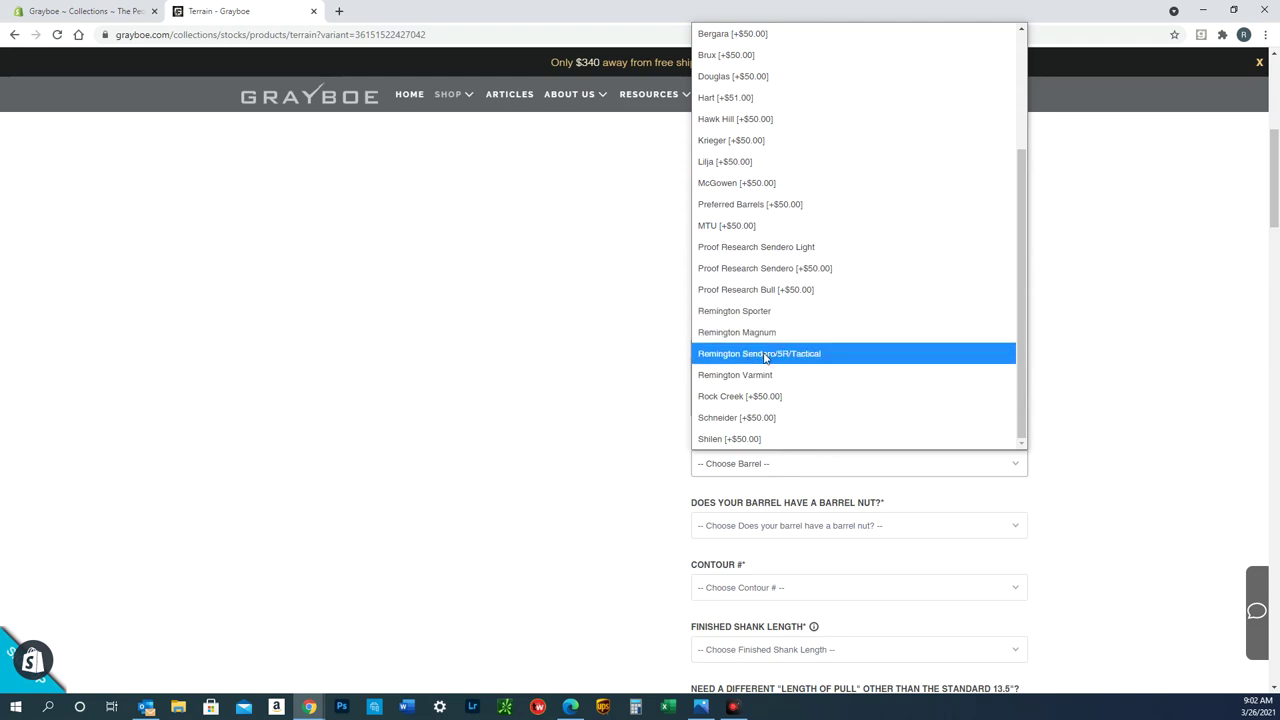
click(765, 354)
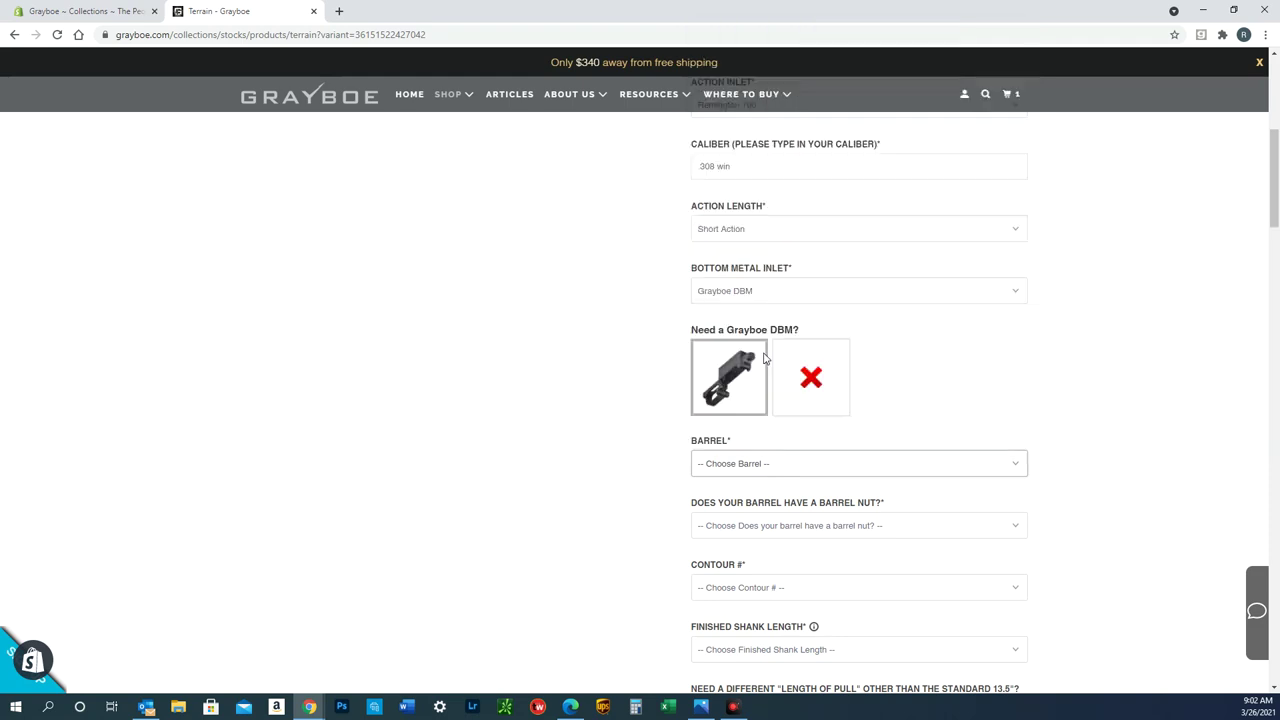
- Change the Terrain stock's barrel selection to Bartlein [+$50.00]
click(775, 470)
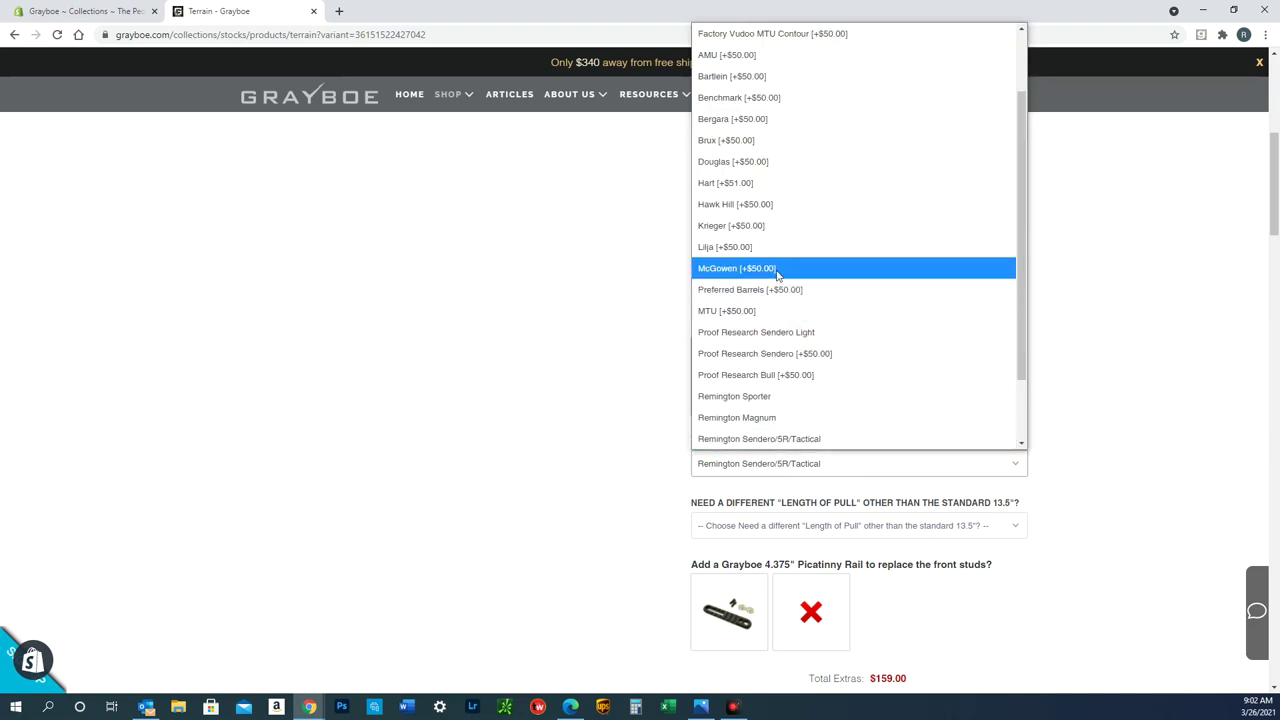
click(743, 80)
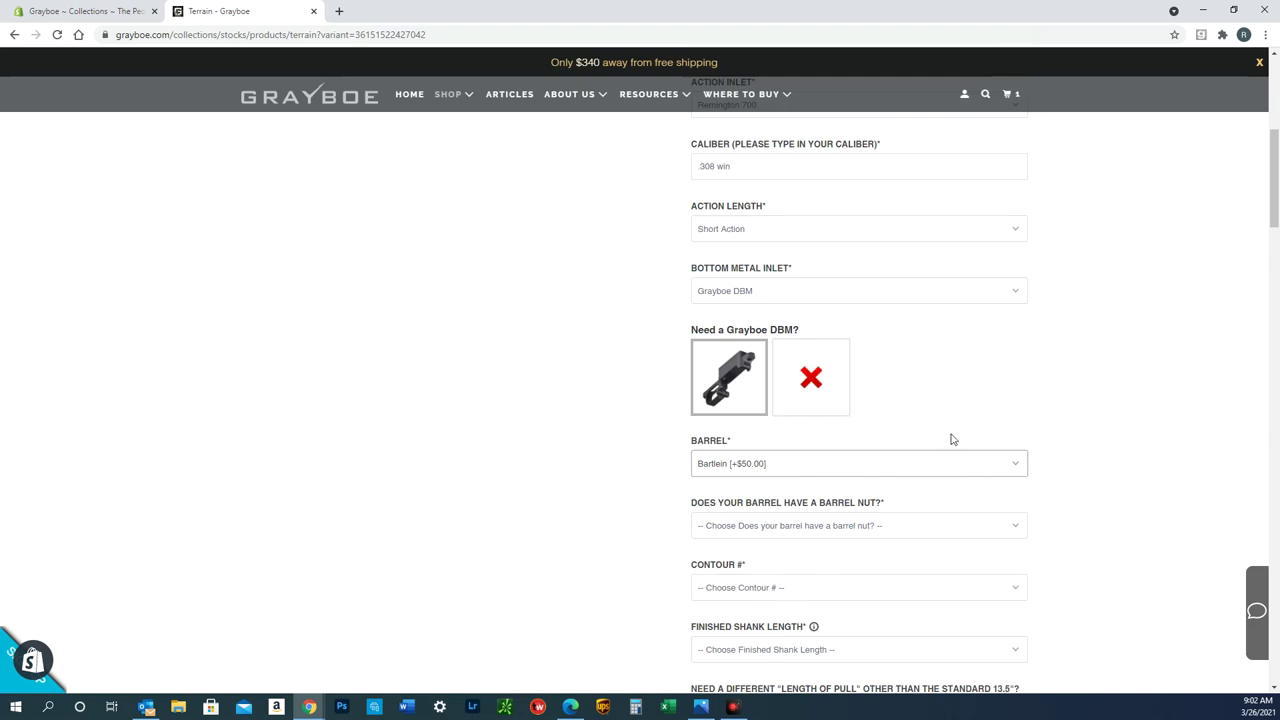
scroll(955, 430, up, 2)
scroll(955, 430, down, 1)
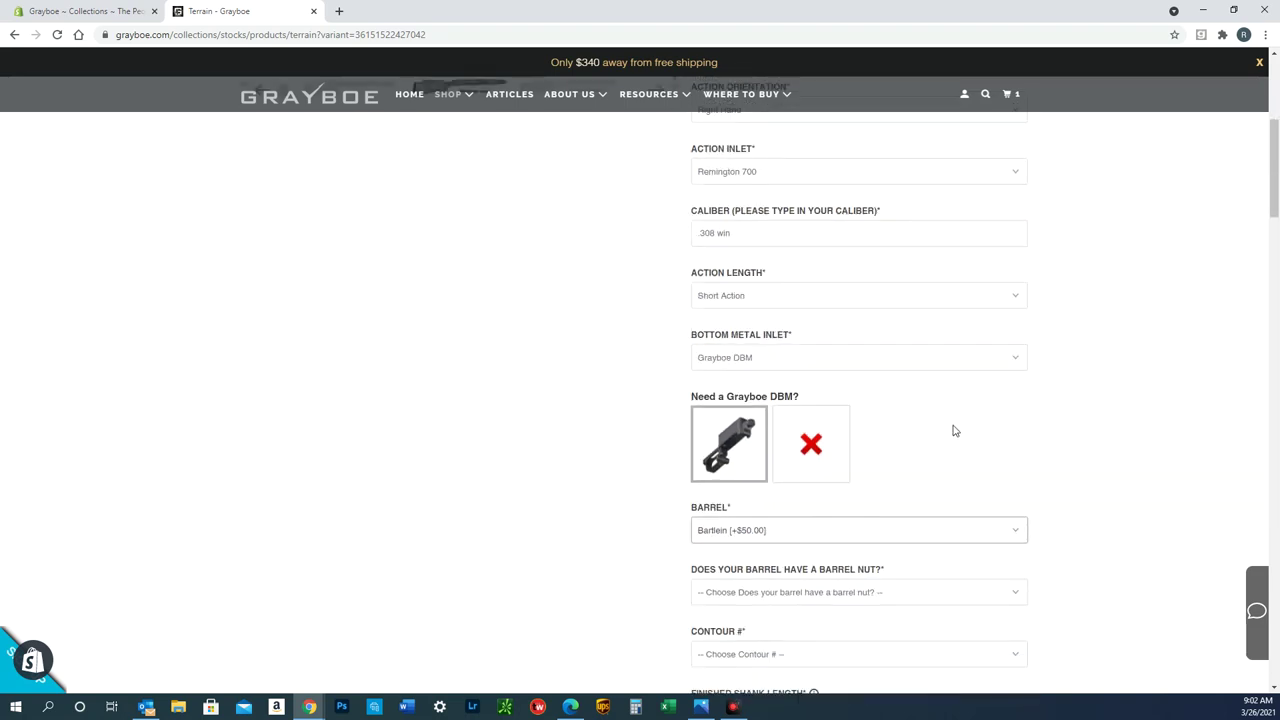
scroll(955, 430, down, 1)
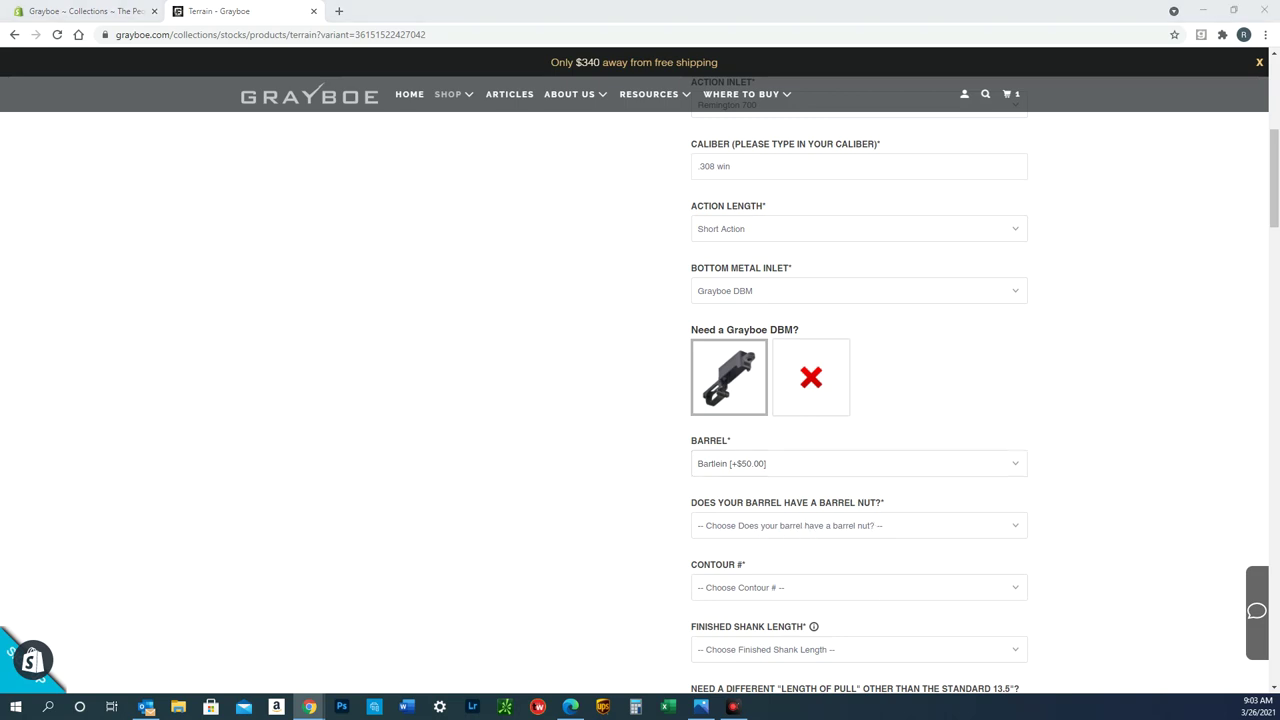
- Consult the Rem 700 barrel nut reference images in the other browser window and answer No to the stock's barrel nut question
key(alt+Tab)
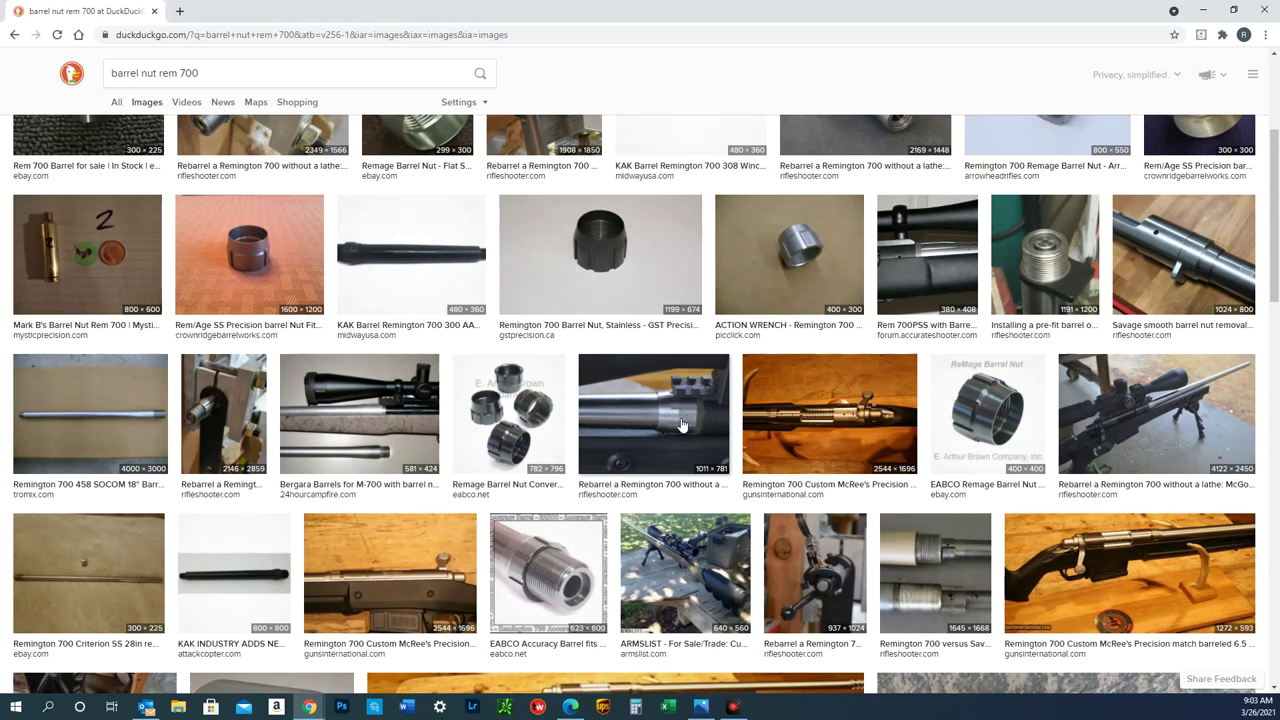
click(1203, 10)
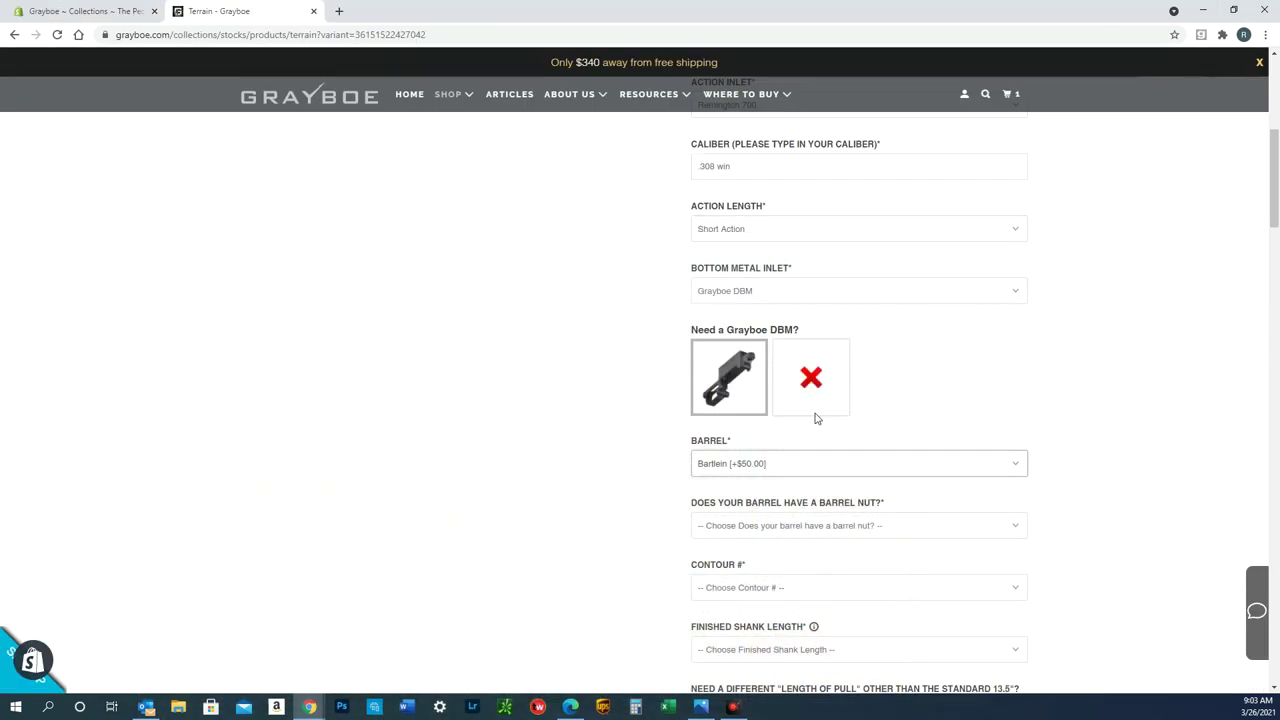
click(752, 528)
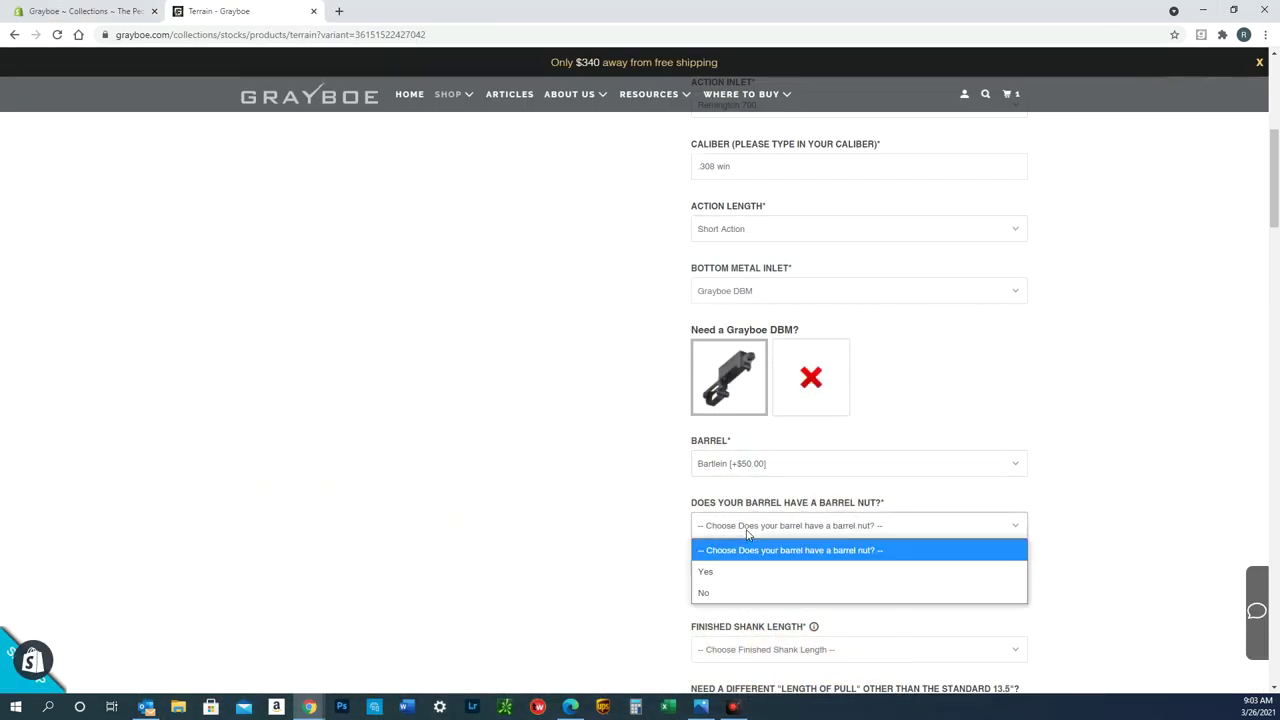
click(736, 592)
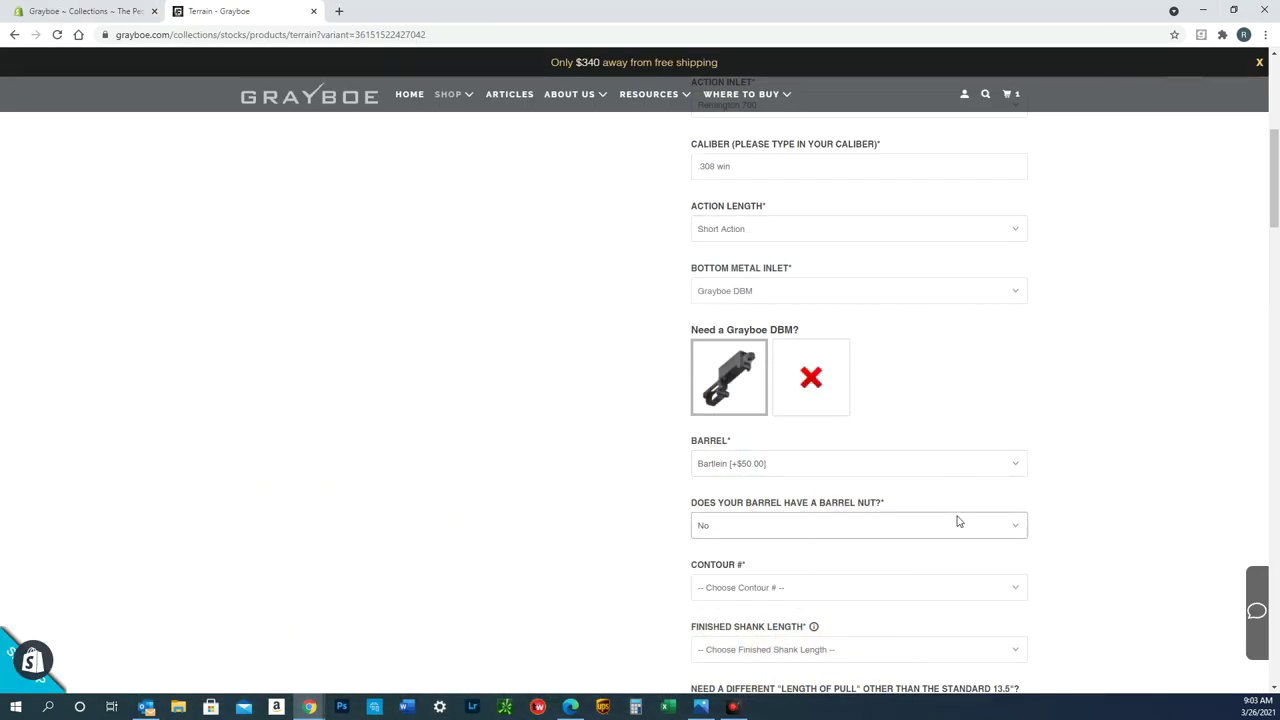
- Set the Bartlein barrel's contour number to 5
scroll(957, 522, down, 2)
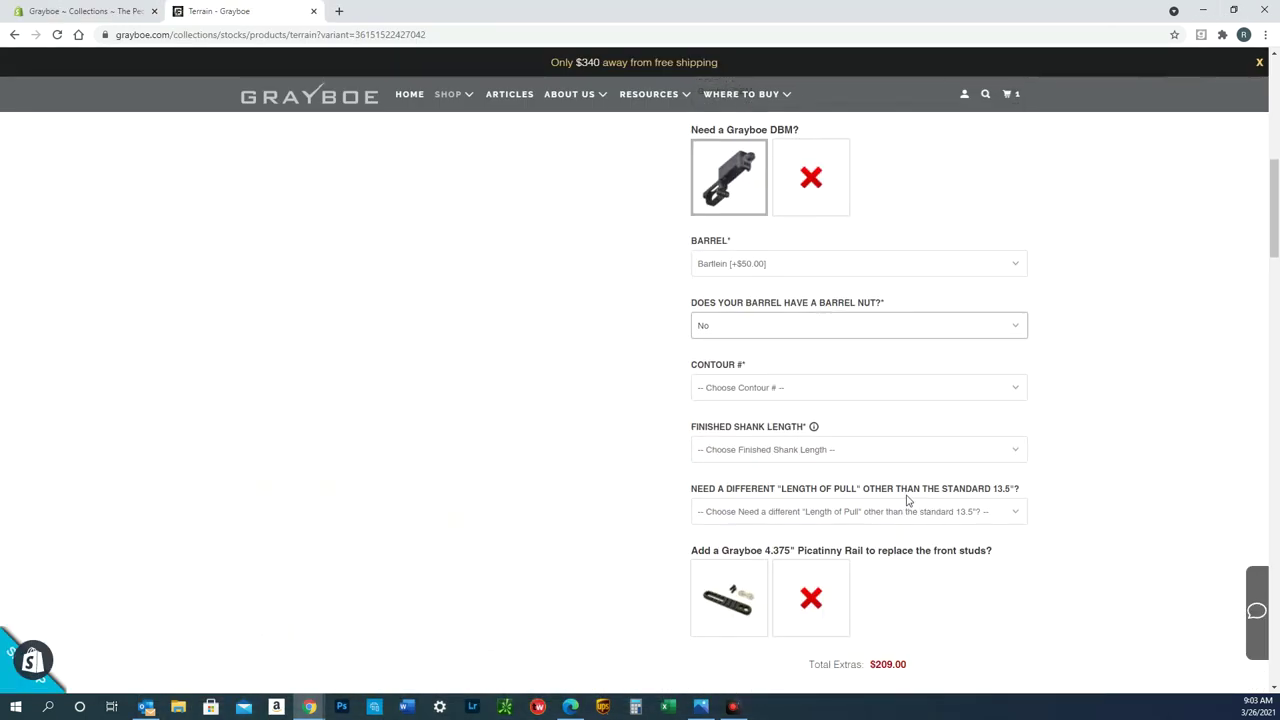
click(799, 393)
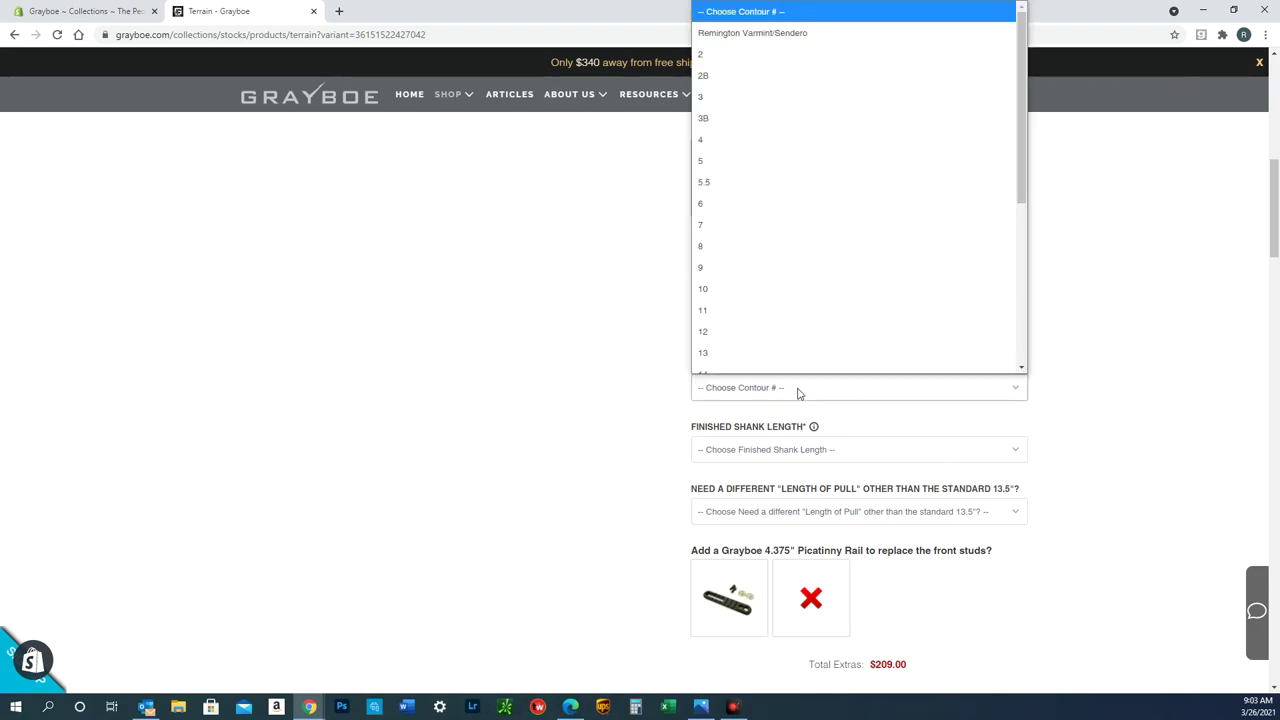
scroll(754, 237, down, 1)
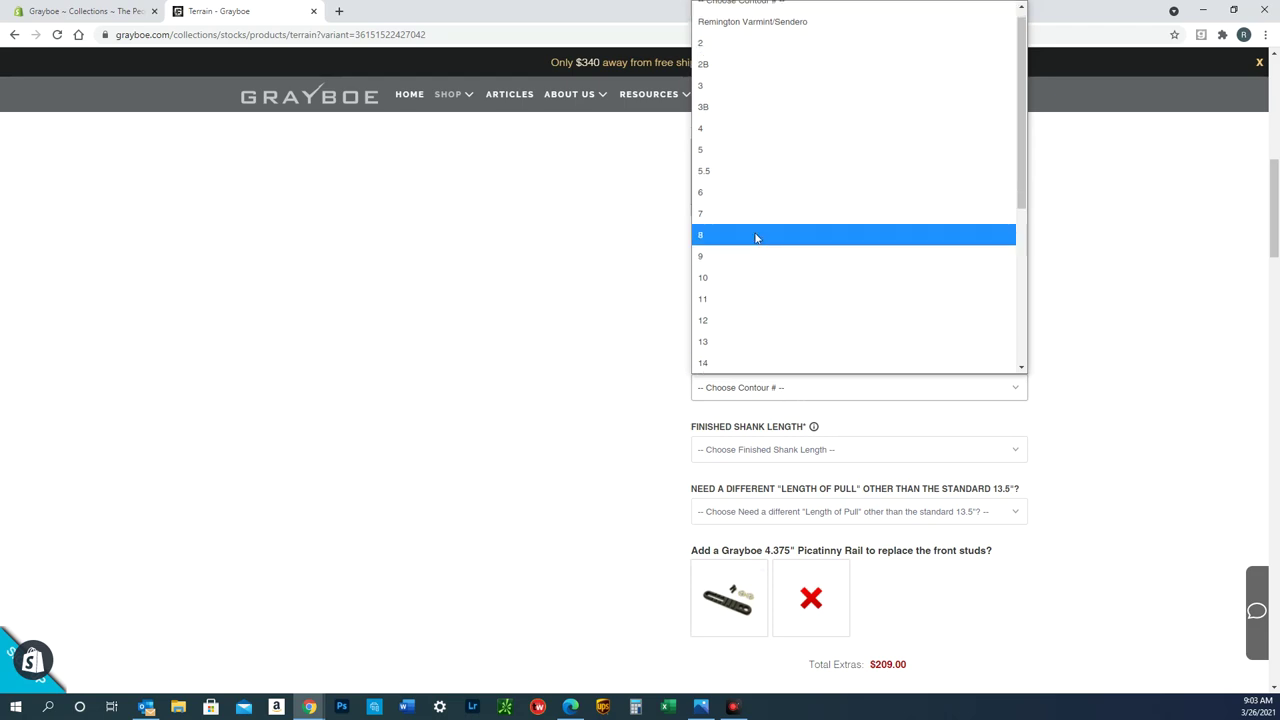
click(736, 152)
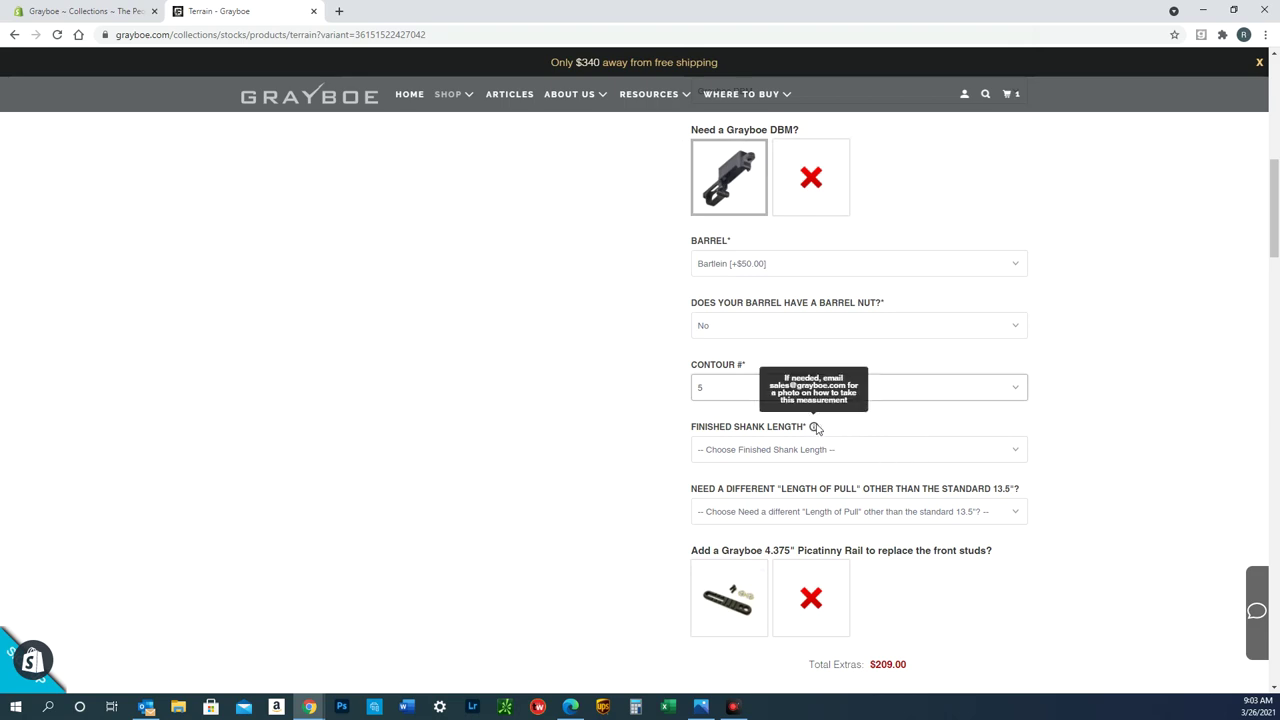
- Consult the FINISHED SHANK LENGTH.jpg measuring guide in Photos and set the stock's finished shank length to 2"
mouse_move(814, 428)
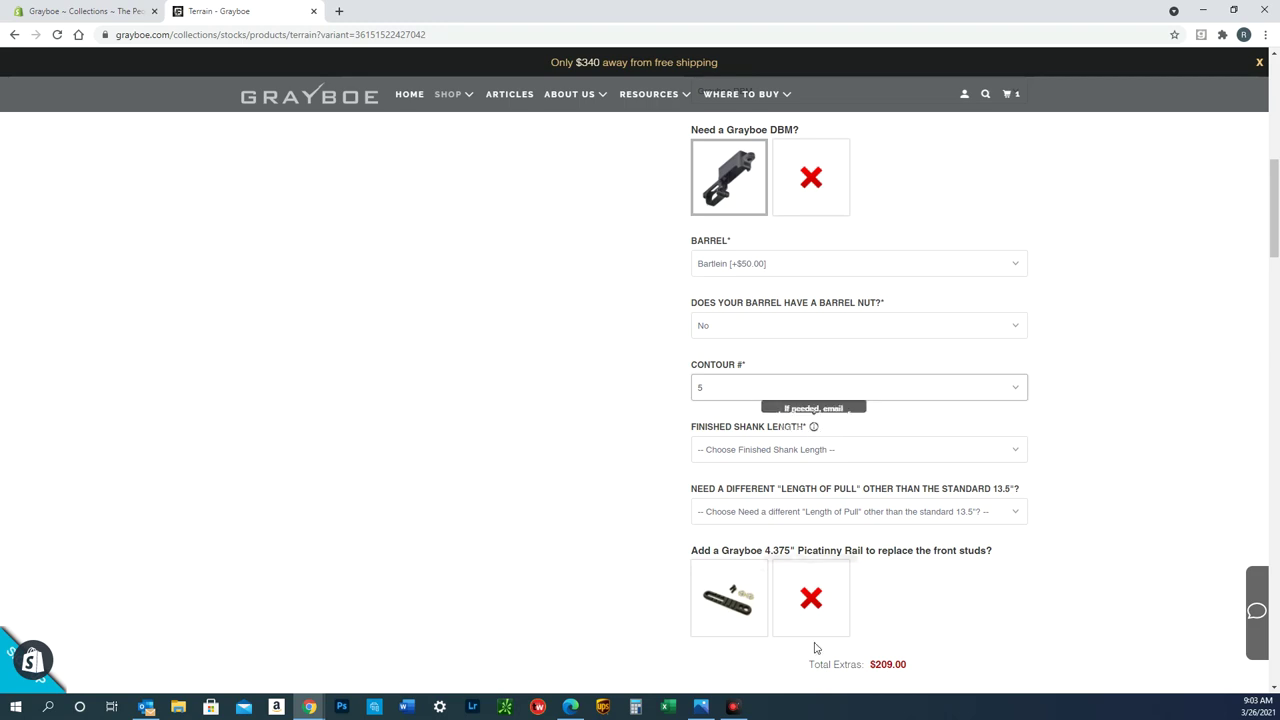
key(alt+Tab)
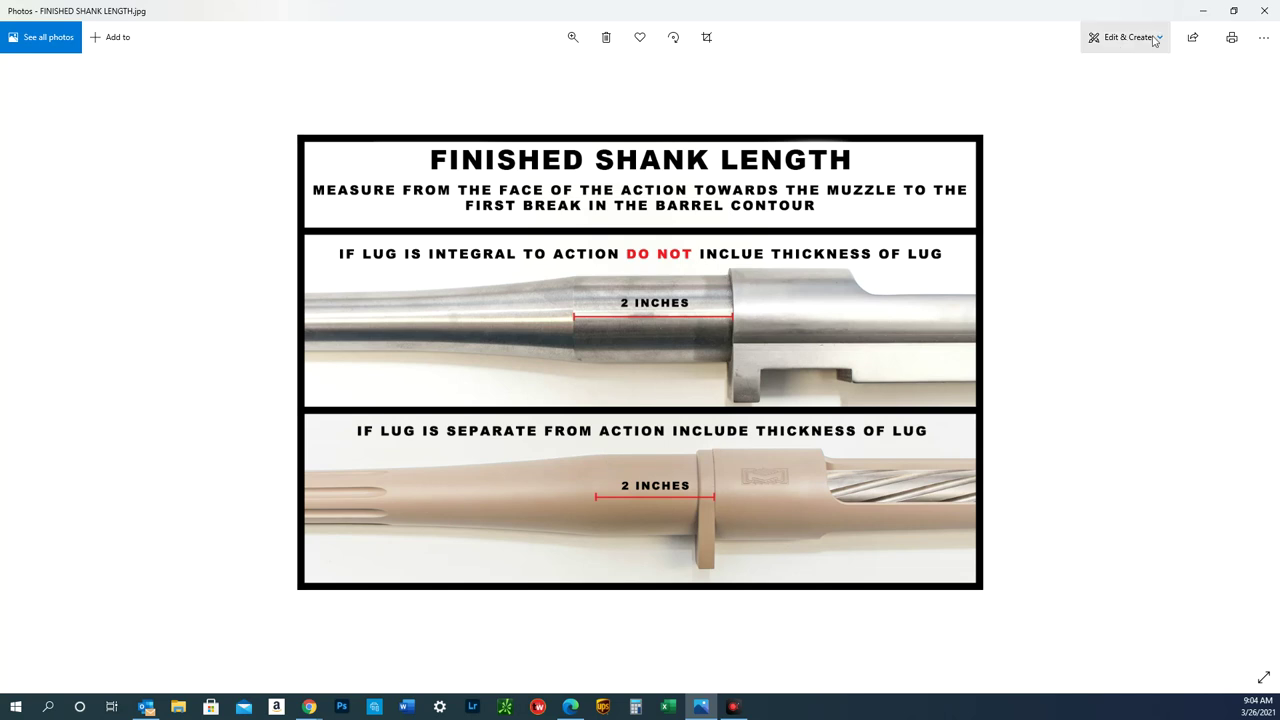
click(1203, 11)
click(771, 450)
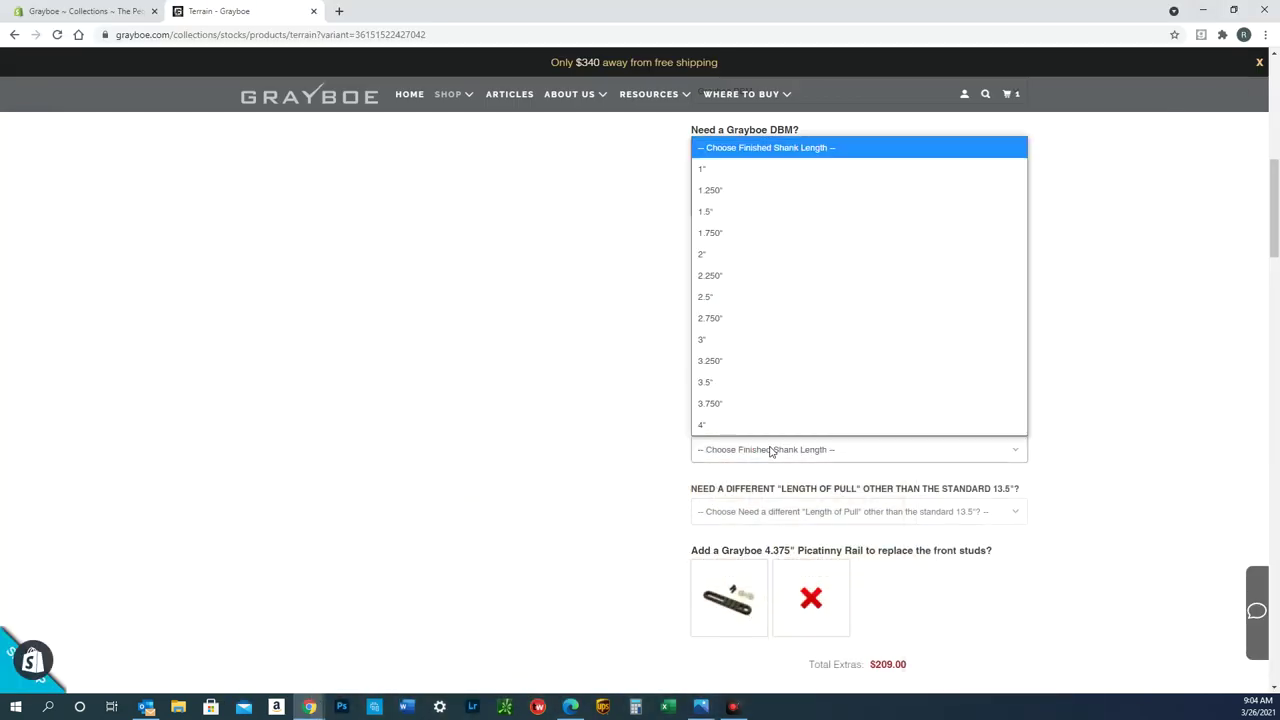
click(743, 254)
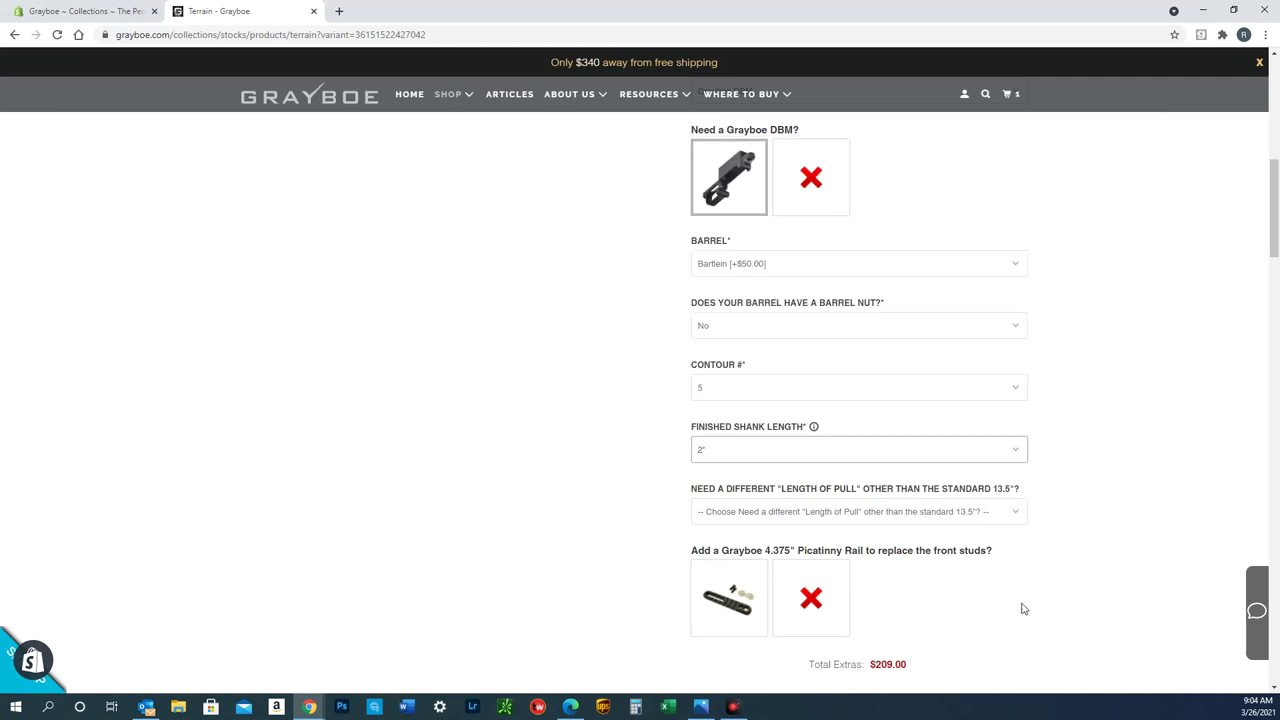
- Review the length of pull options without choosing one, and add the Grayboe 4.375" Picatinny Rail to the order
scroll(884, 530, down, 1)
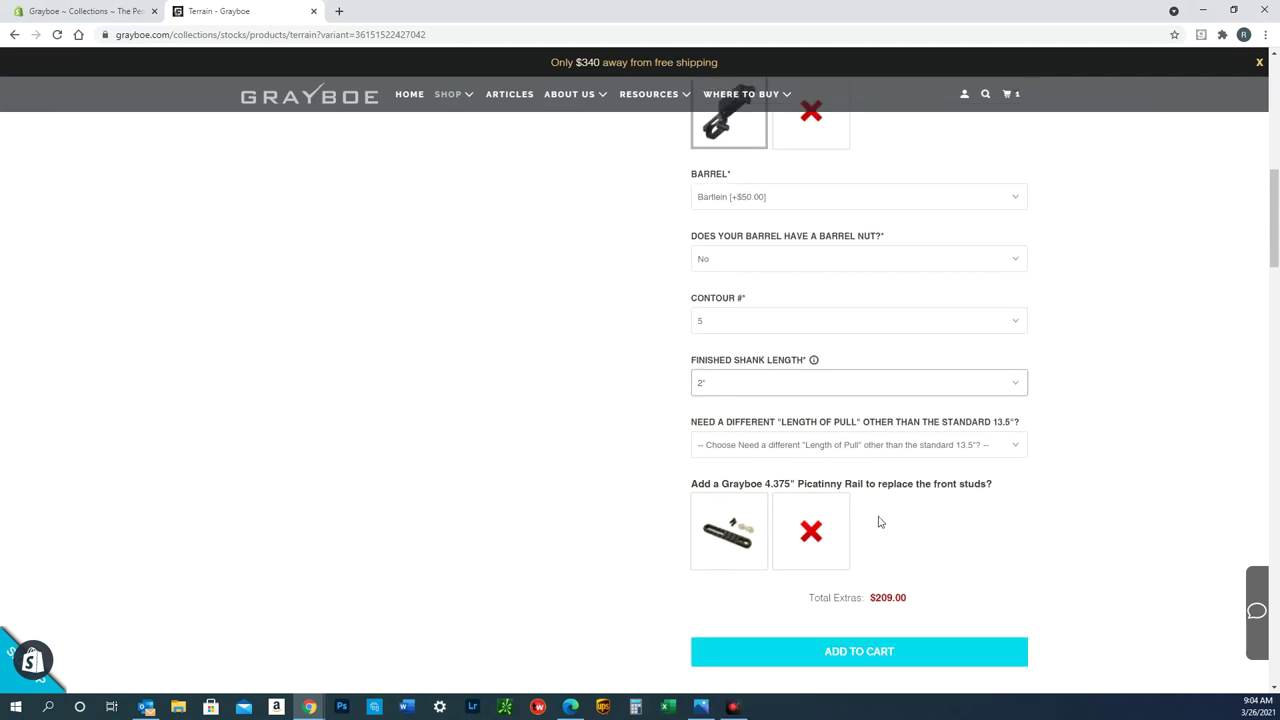
click(899, 448)
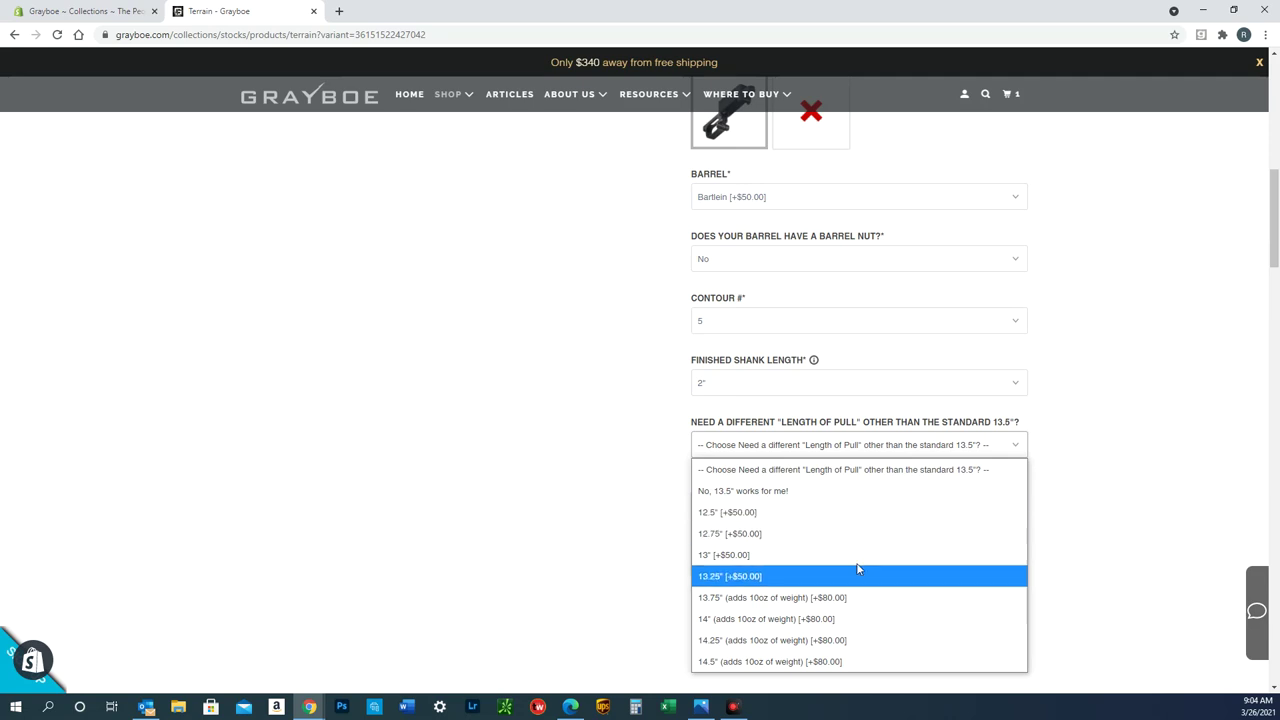
click(1117, 553)
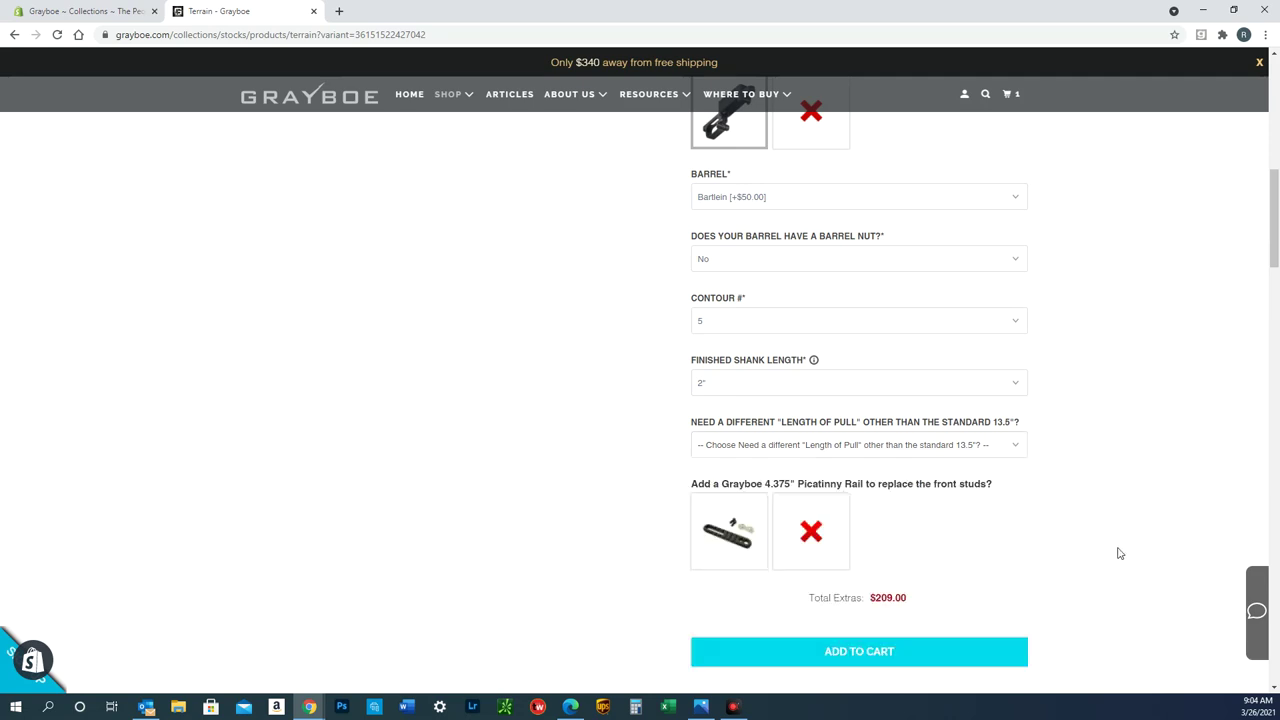
click(731, 543)
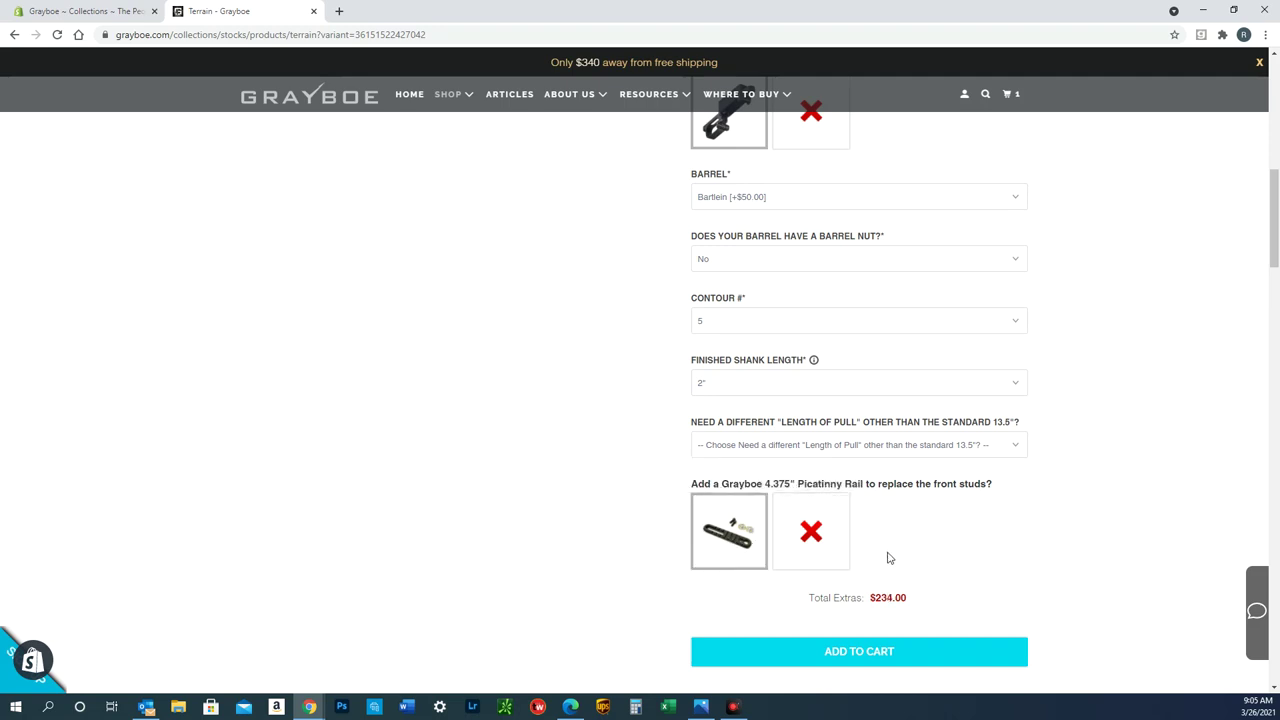
- Open the Phoenix product page from the shop's Stocks collection
scroll(885, 535, up, 10)
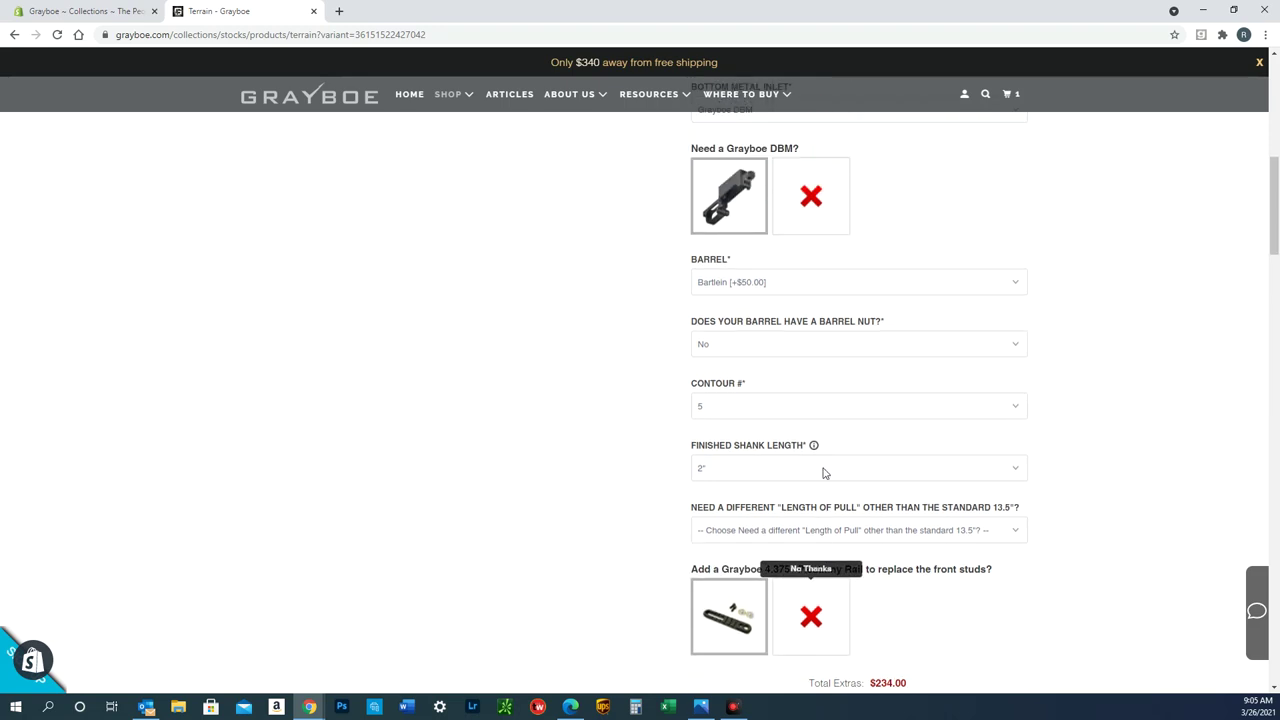
mouse_move(452, 96)
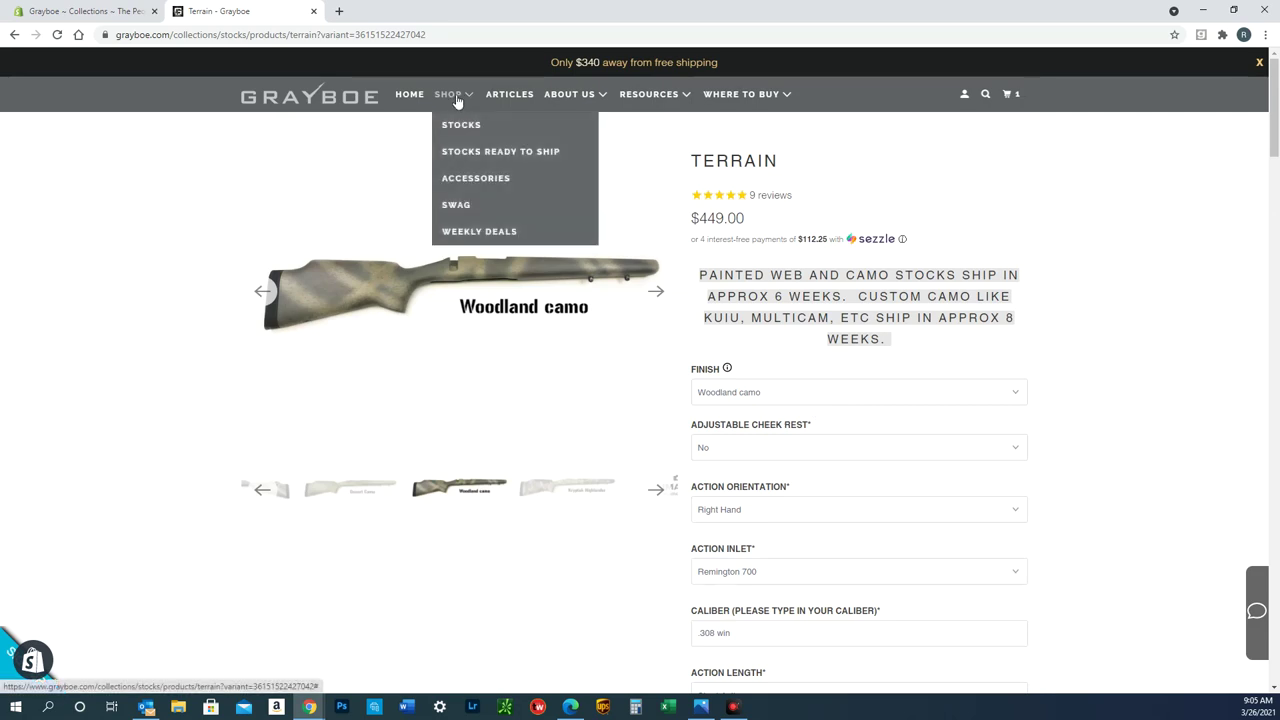
click(453, 131)
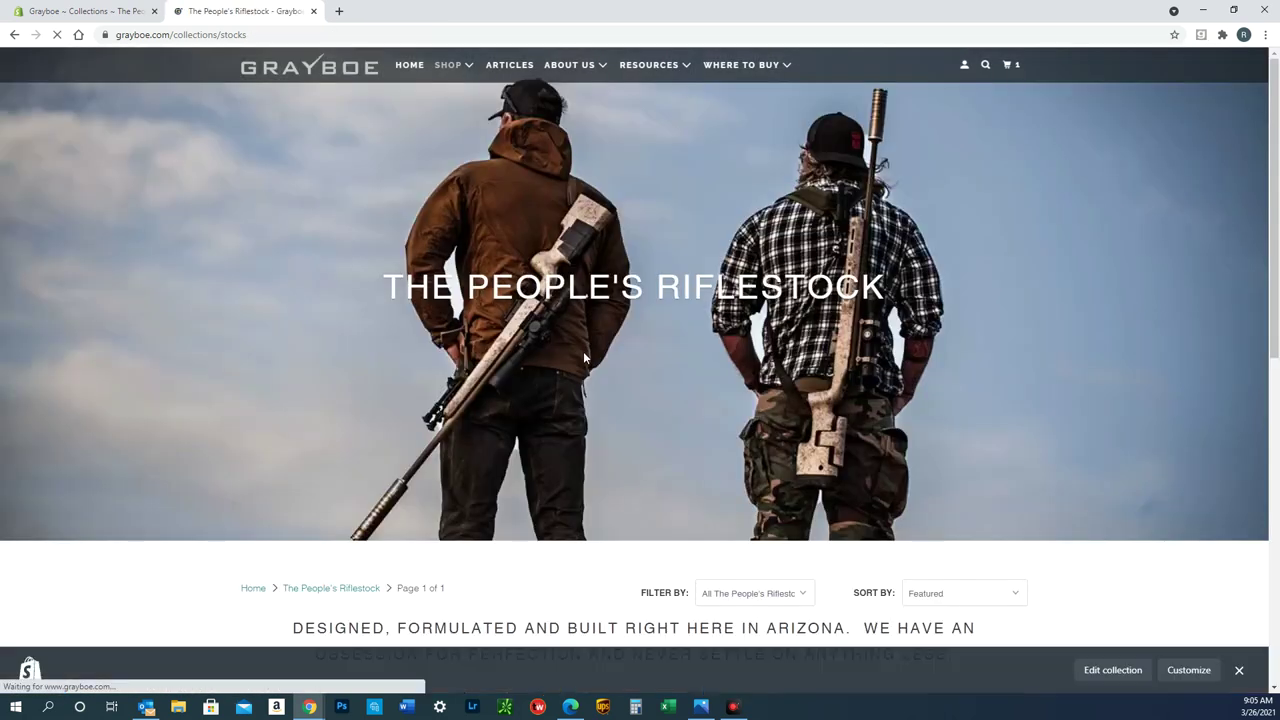
scroll(583, 351, down, 4)
click(600, 413)
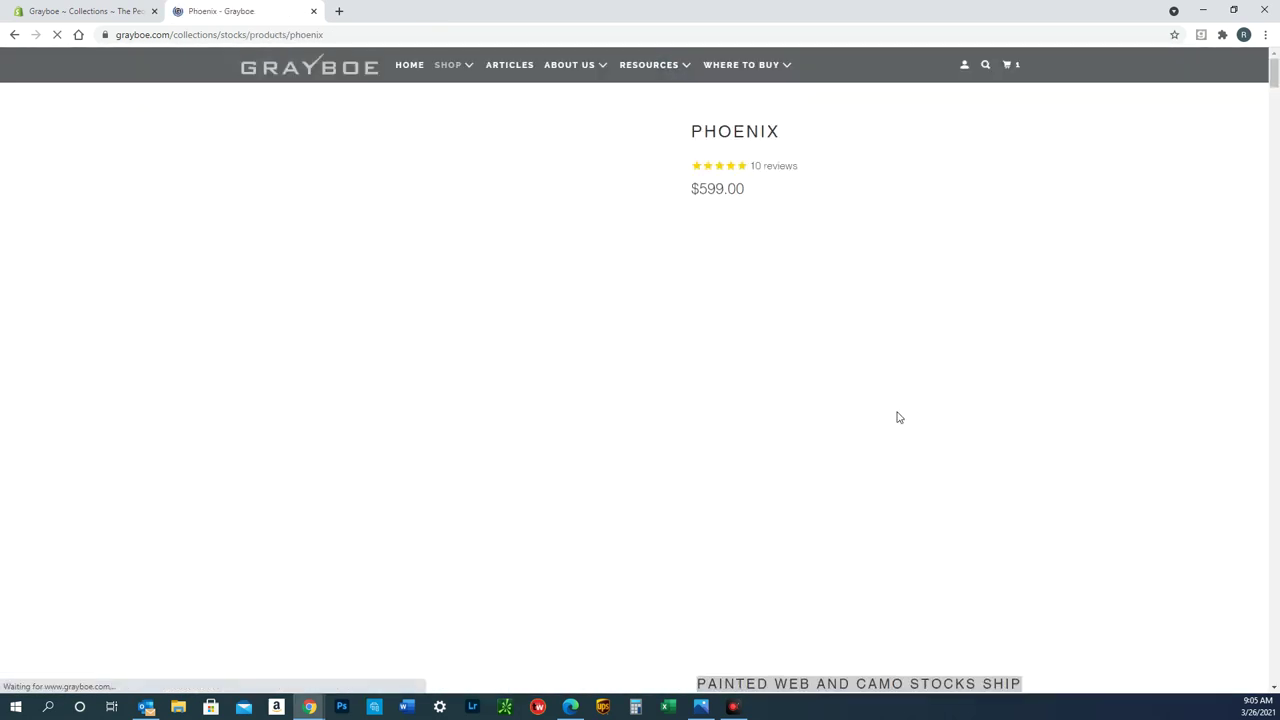
- Review the Phoenix's bottom metal inlet options and set its barrel to Fits all barrel sizes
scroll(891, 414, down, 5)
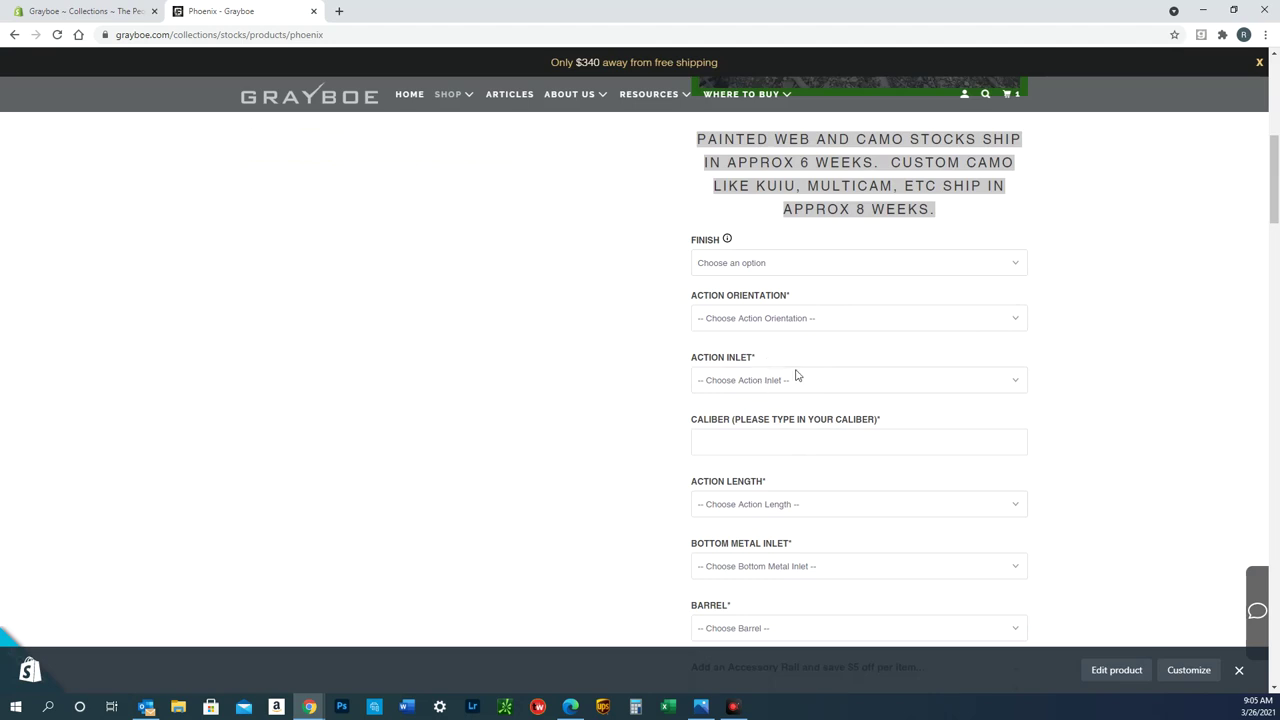
scroll(808, 428, down, 1)
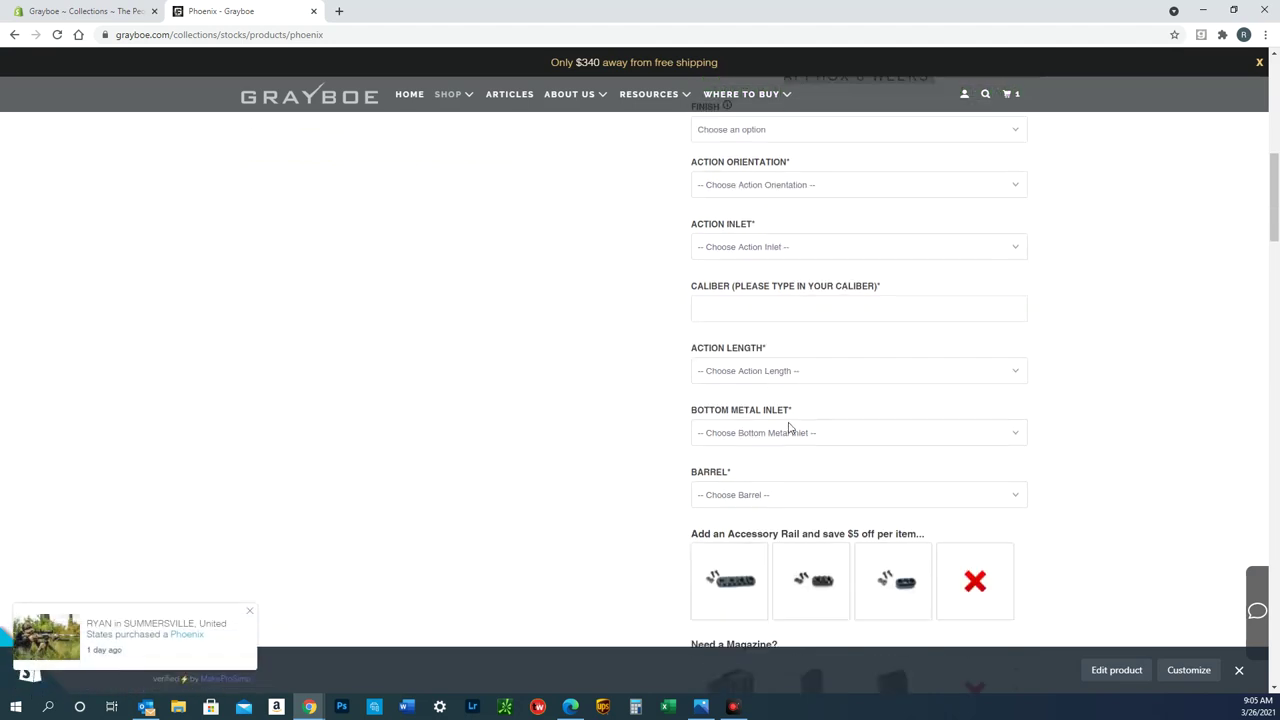
click(796, 433)
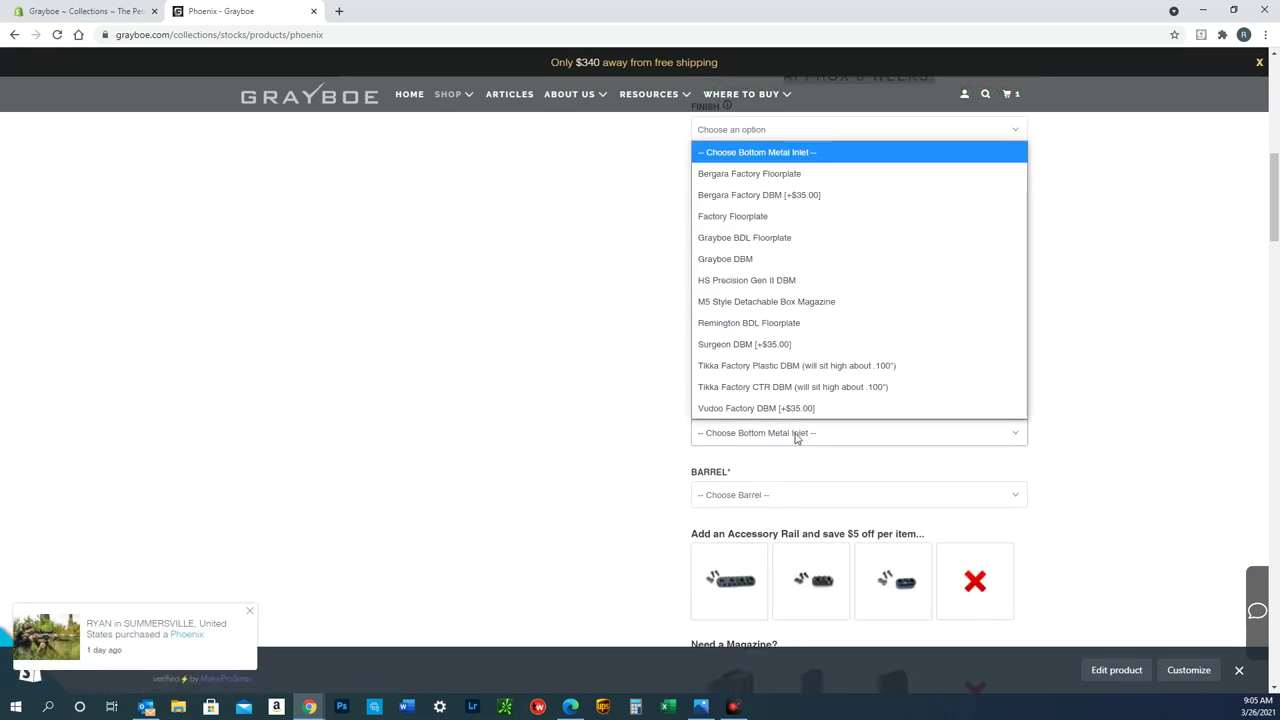
click(531, 367)
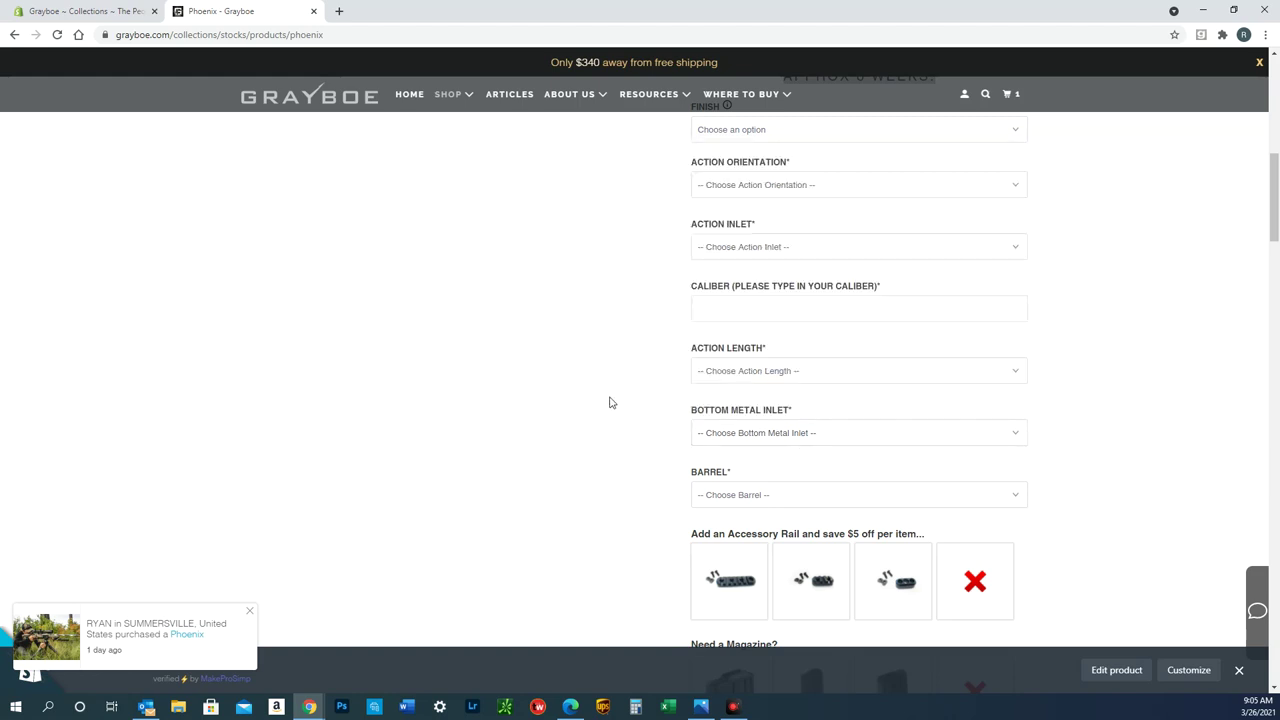
click(761, 494)
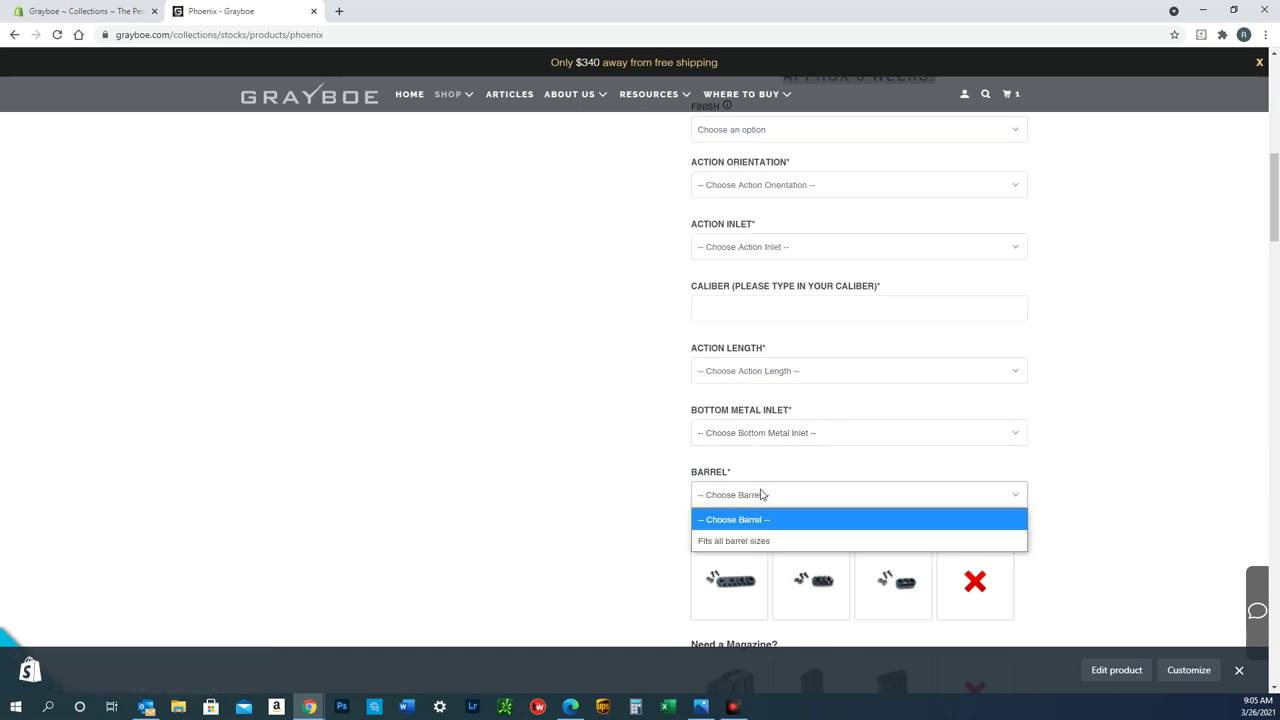
click(741, 541)
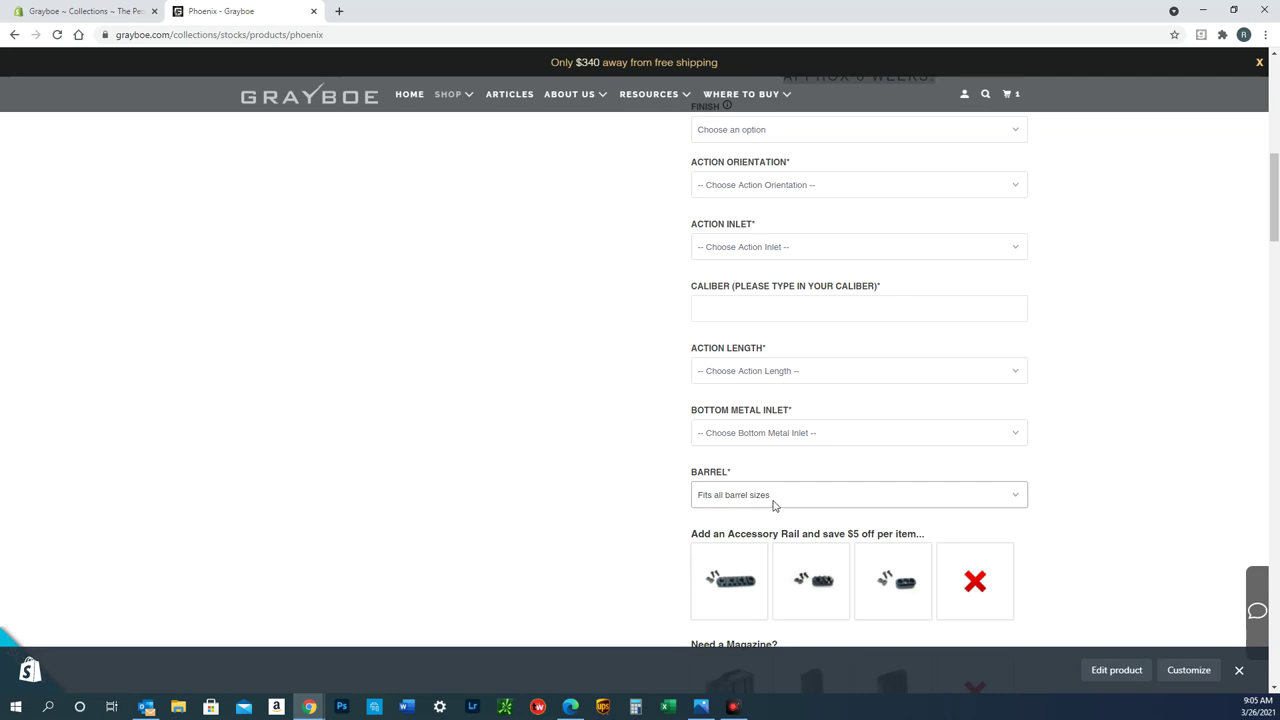
- Look through the action inlet options offered for the Phoenix without choosing one
scroll(790, 460, up, 2)
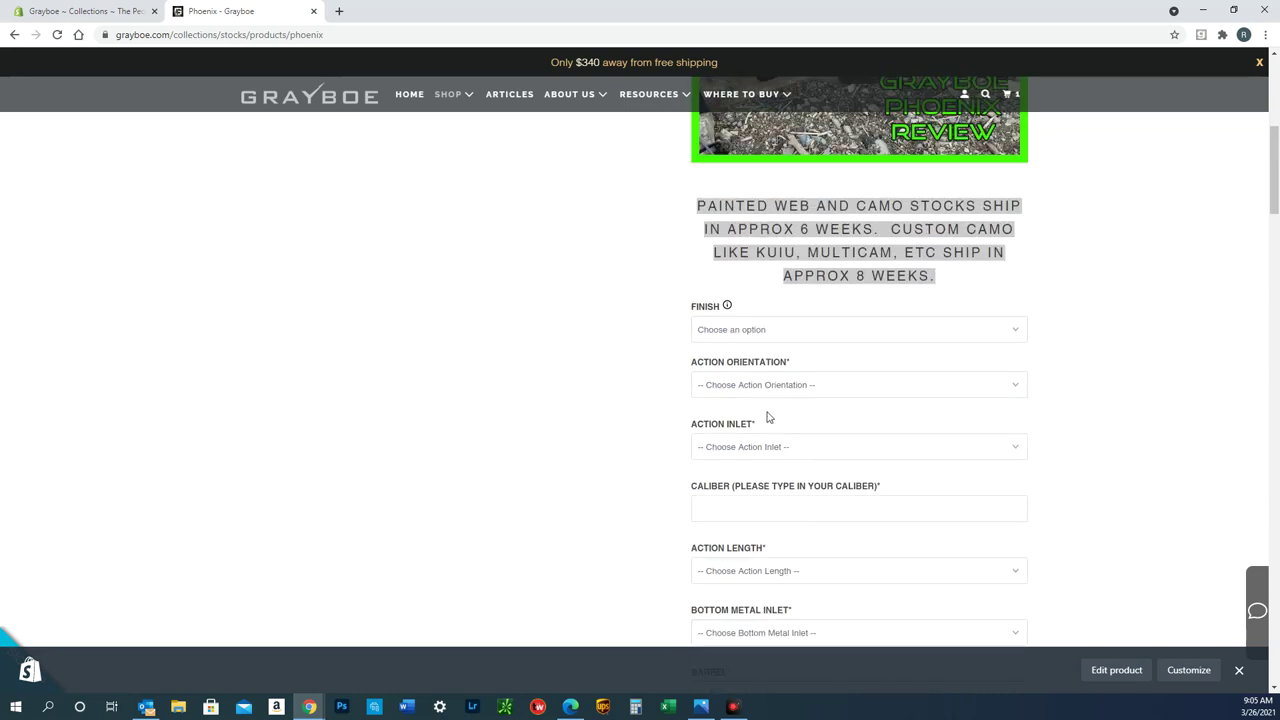
click(760, 453)
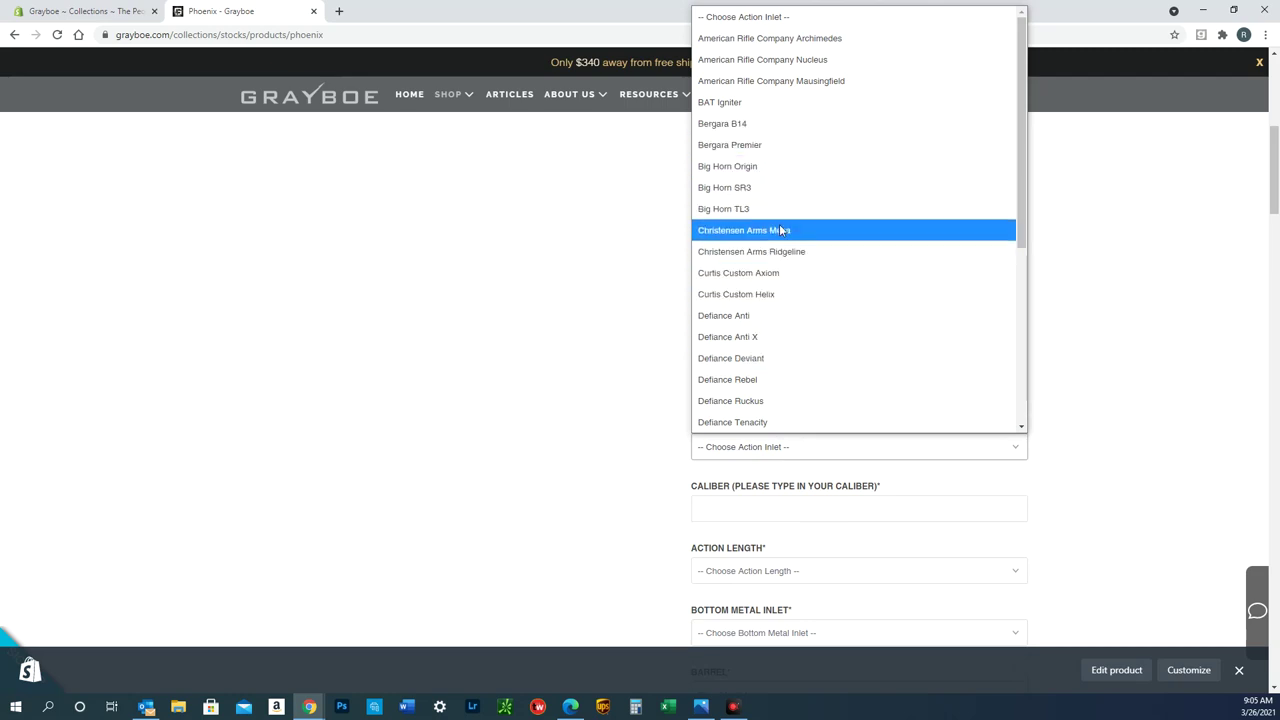
scroll(772, 203, down, 3)
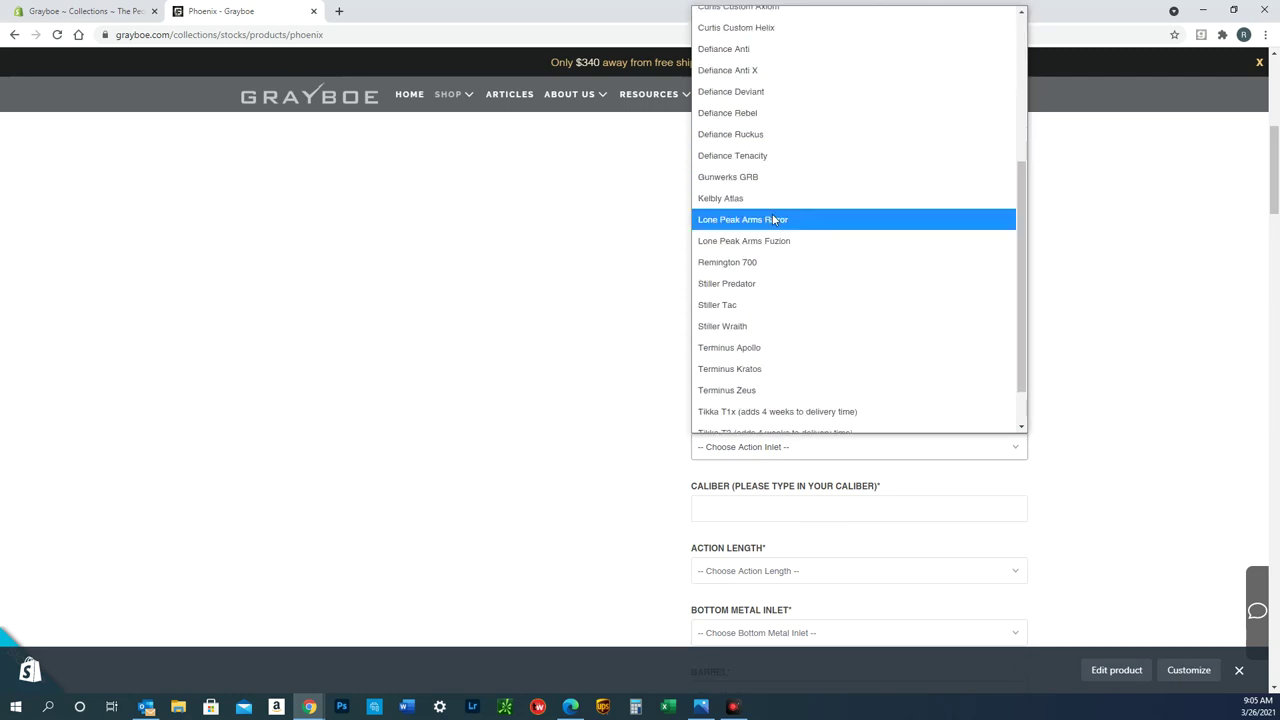
scroll(761, 235, up, 3)
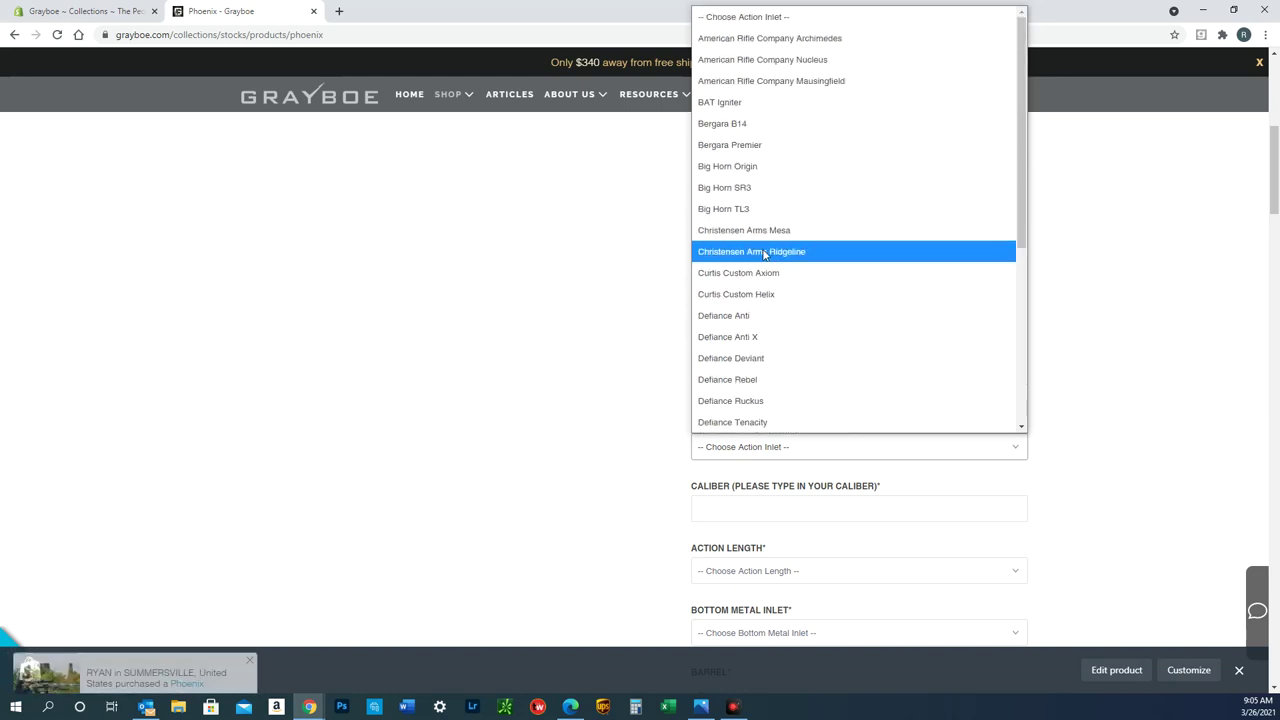
click(549, 380)
- Set the Phoenix's finish to Woodland Camo, then check its product image and the remaining order options
scroll(565, 460, up, 5)
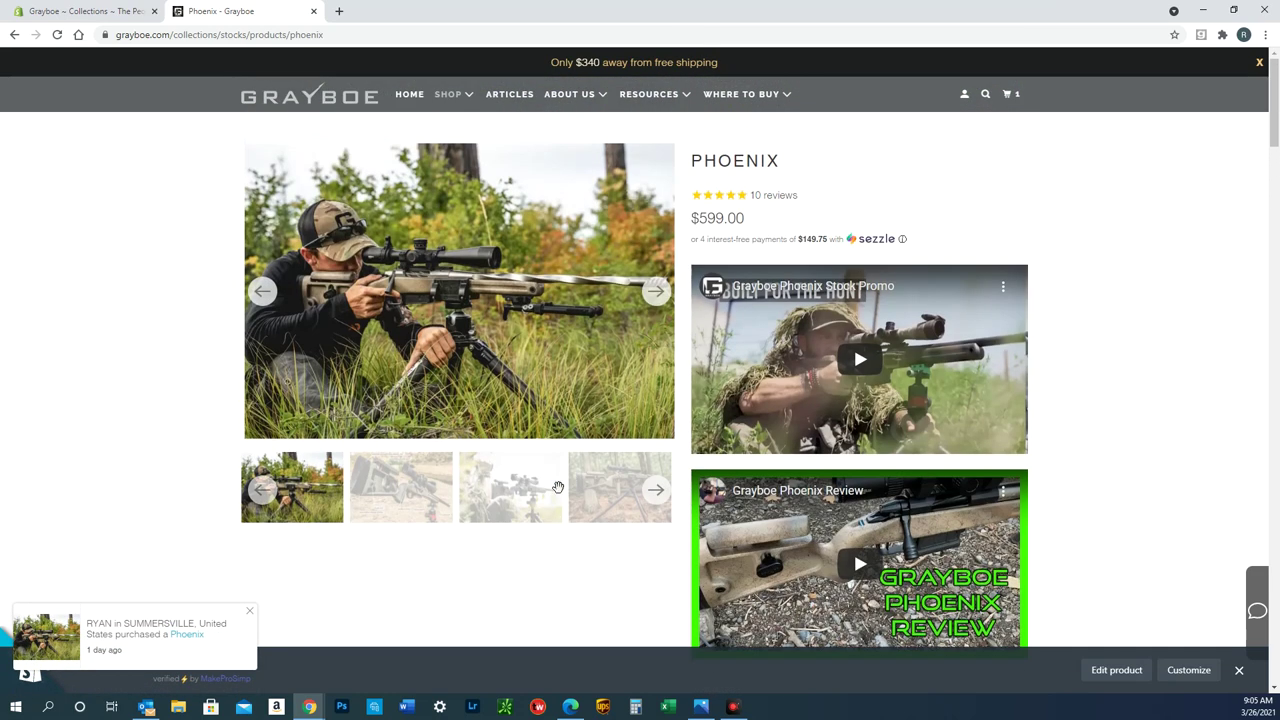
scroll(655, 469, down, 3)
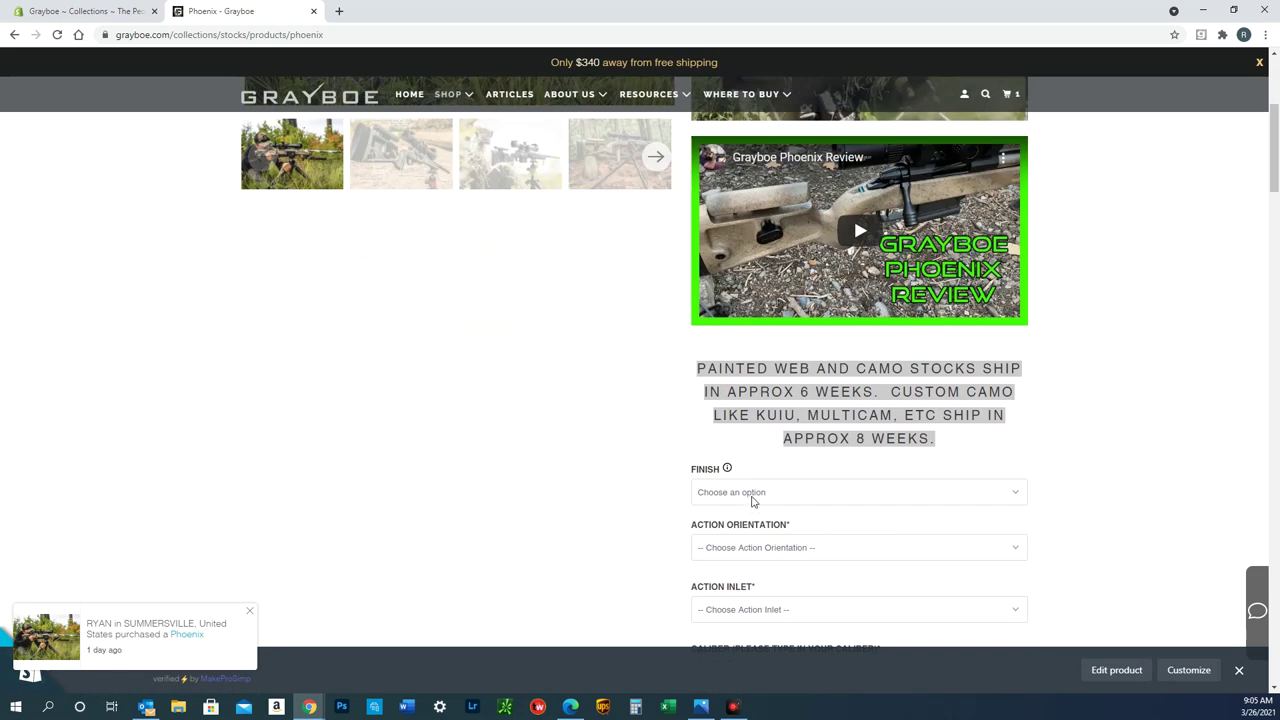
click(753, 492)
click(755, 168)
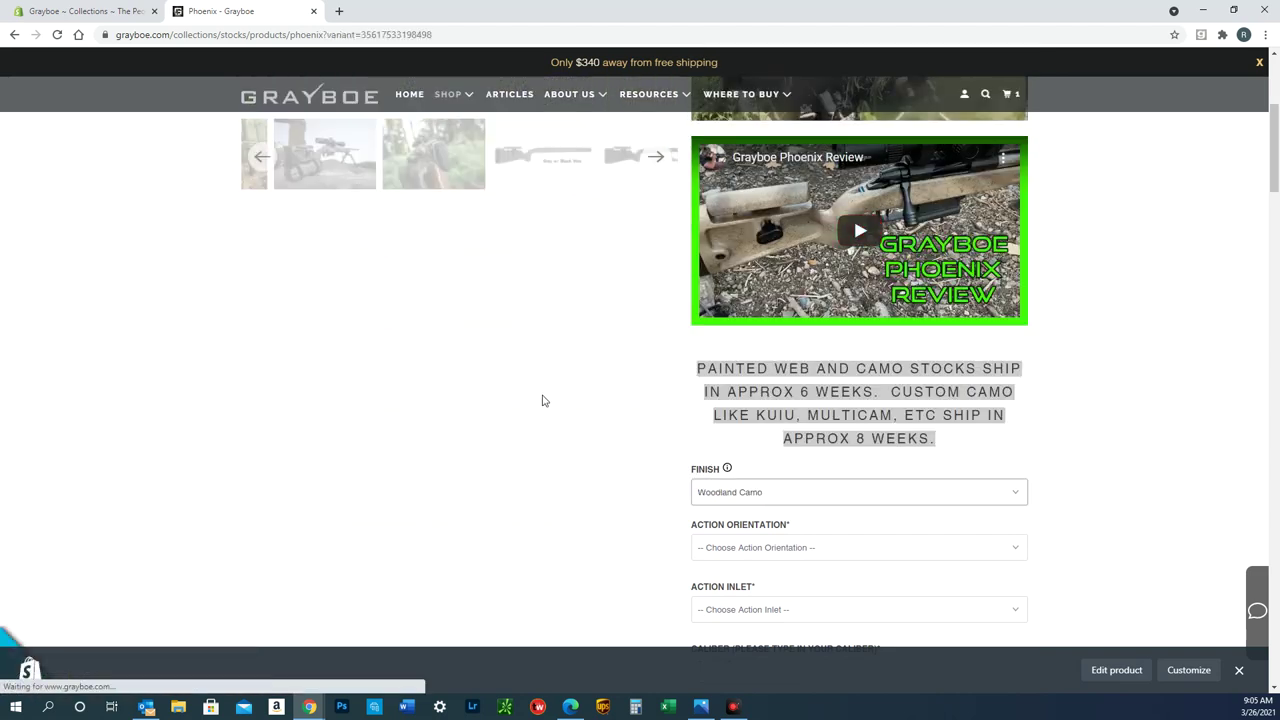
scroll(542, 404, up, 3)
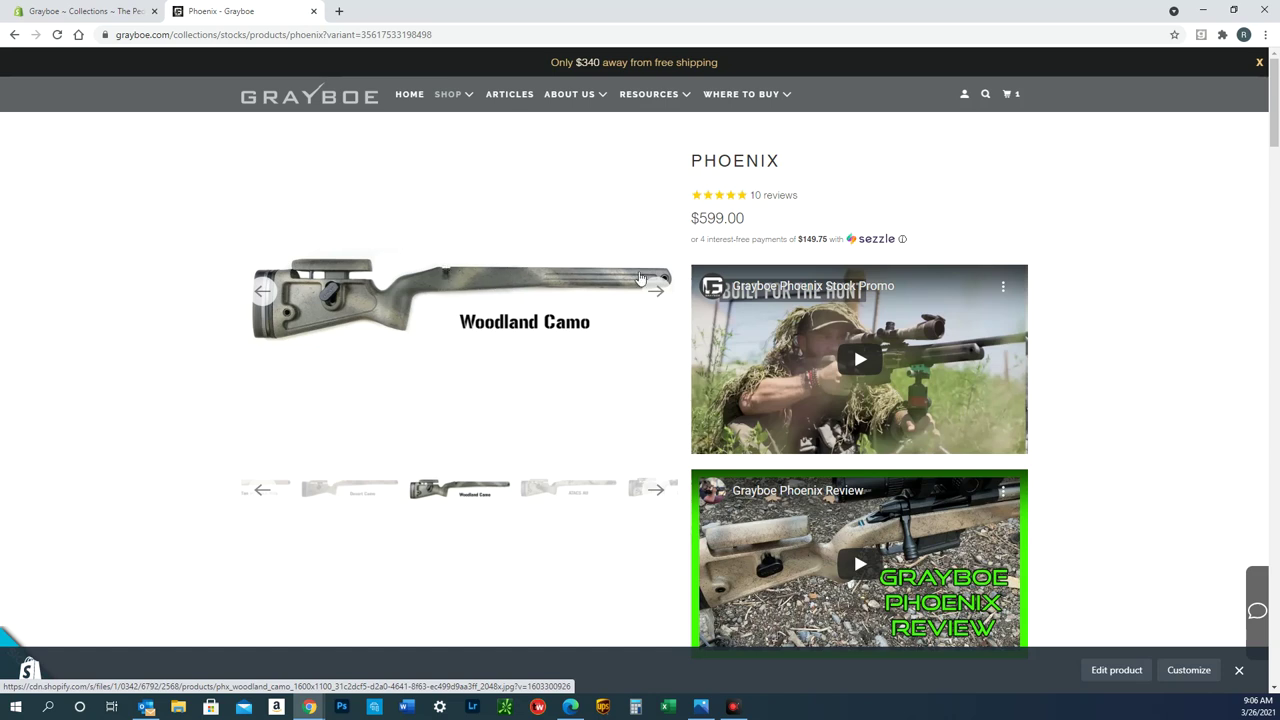
scroll(658, 410, down, 4)
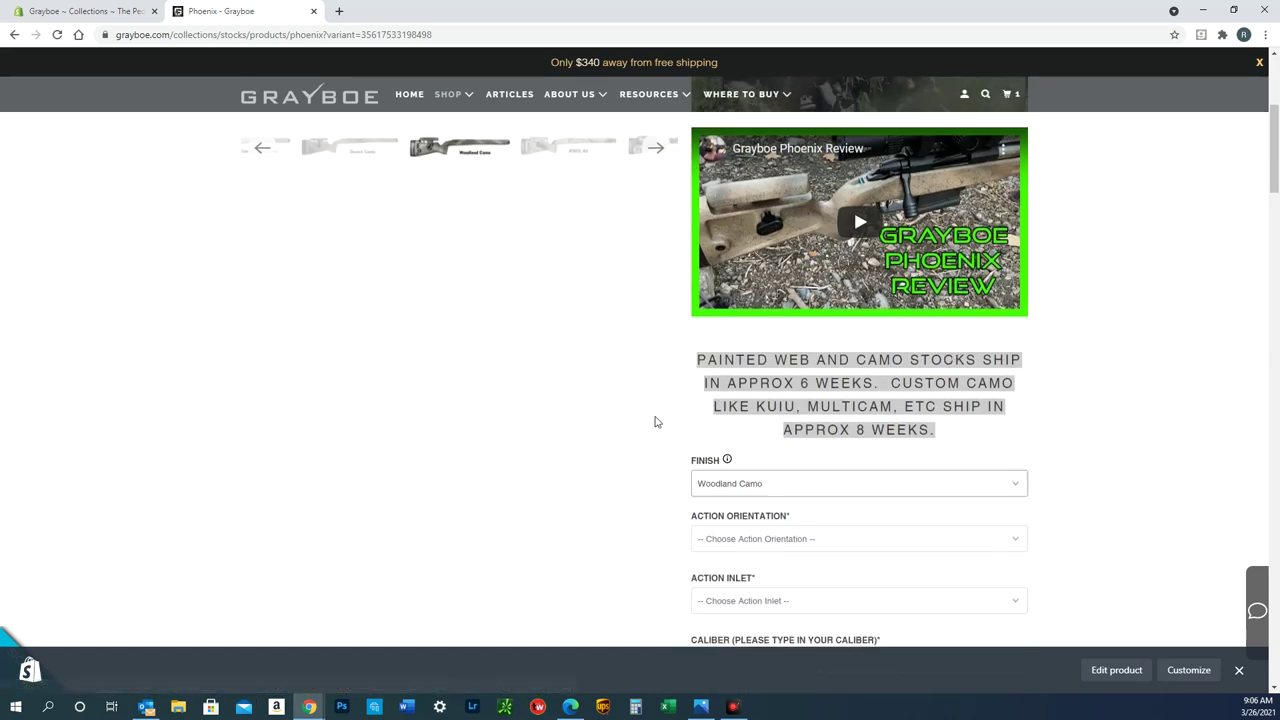
scroll(650, 418, down, 6)
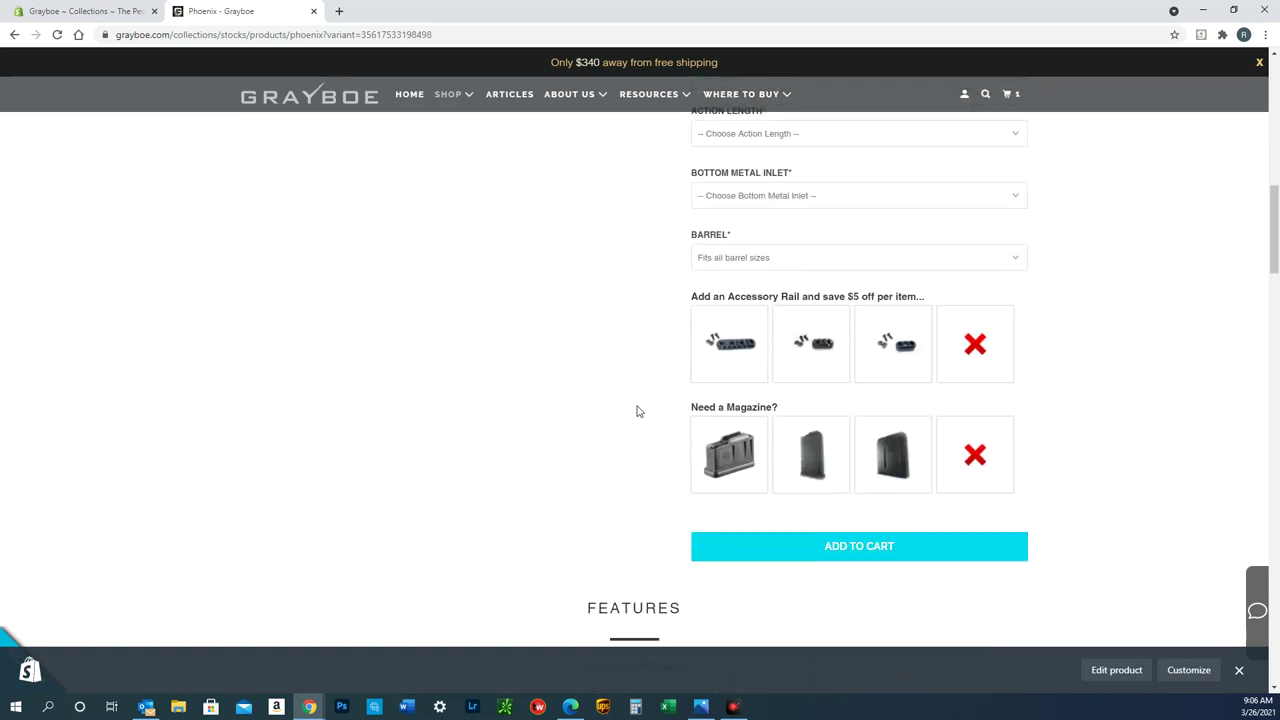